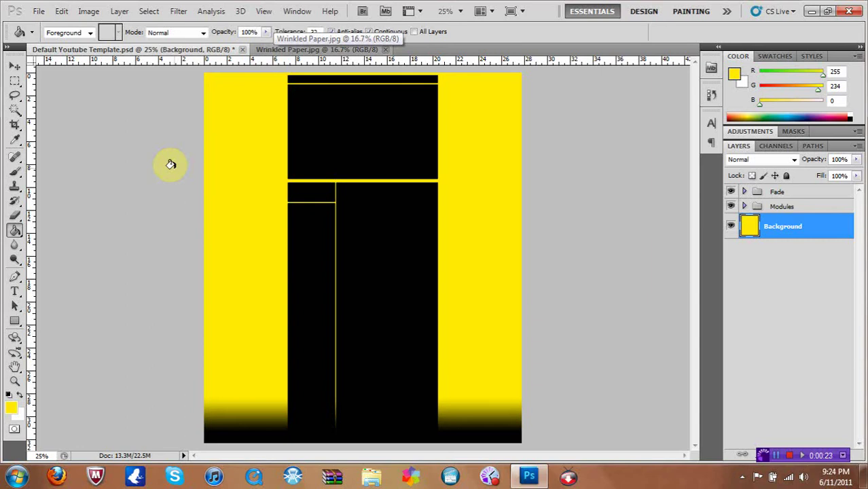
Step: Bring the Wrinkled Paper.jpg document in front of the YouTube template
{"action": "left_click", "coordinate": [278, 54]}
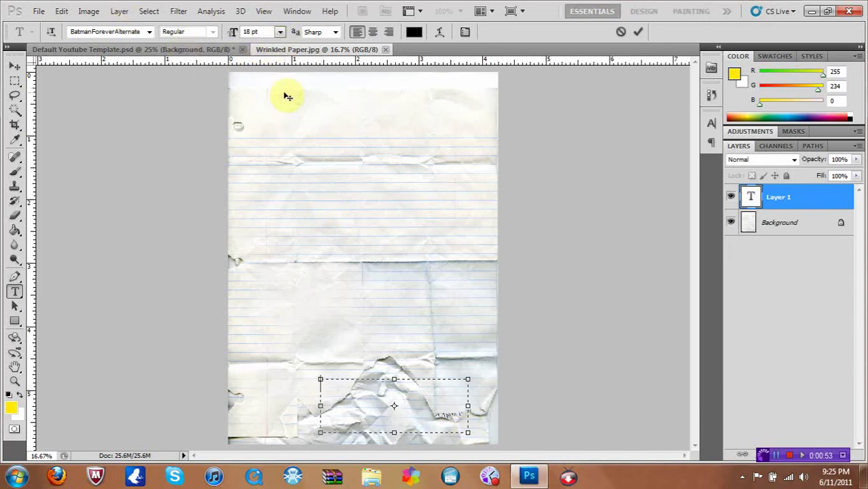
Step: Pick BatmanForeverAlternate at 30 pt and try typing the word, erasing the misspelled attempt
{"action": "left_click", "coordinate": [134, 31]}
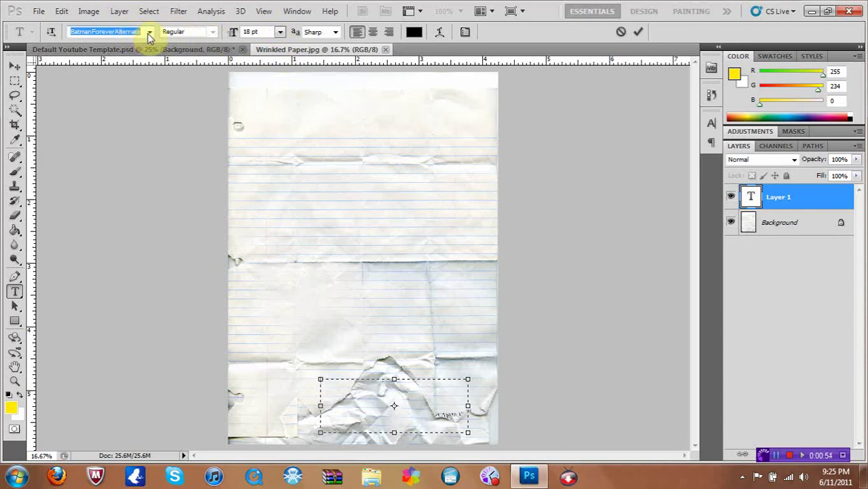
{"action": "left_click", "coordinate": [148, 32]}
{"action": "left_click", "coordinate": [147, 32]}
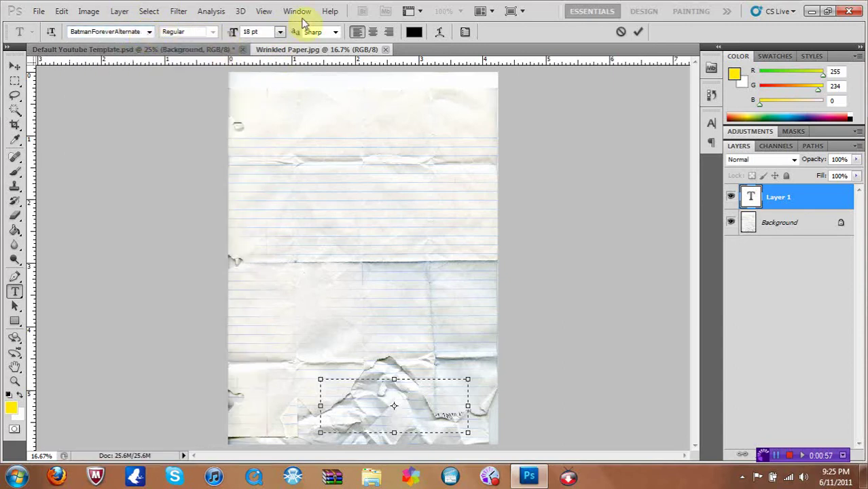
{"action": "left_click", "coordinate": [279, 32]}
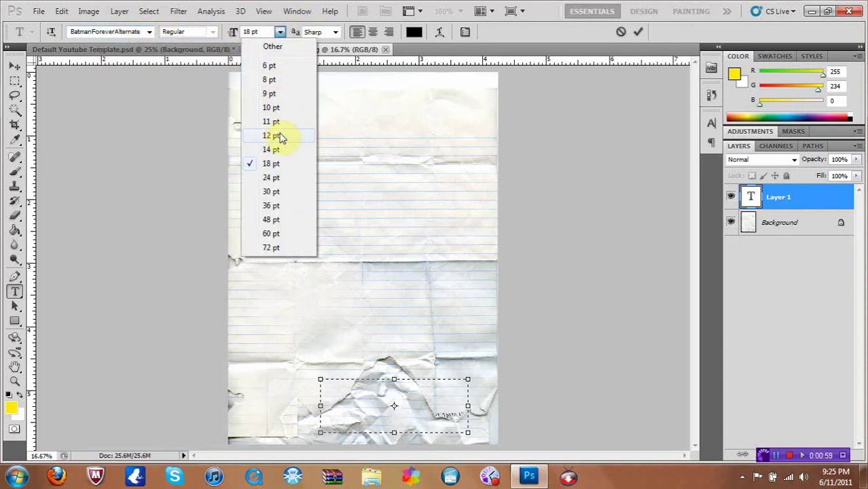
{"action": "left_click", "coordinate": [271, 192]}
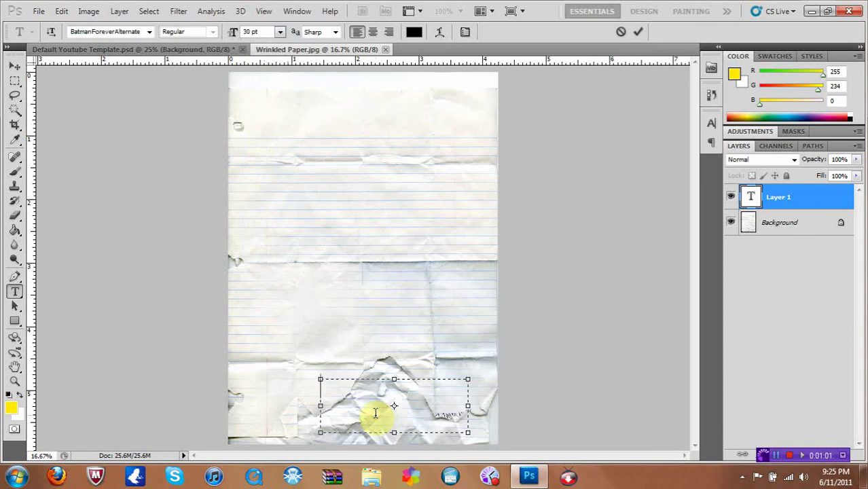
{"action": "type", "text": "I"}
{"action": "key", "text": "BackSpace"}
{"action": "type", "text": "IO"}
{"action": "key", "text": "BackSpace"}
{"action": "type", "text": "EL"}
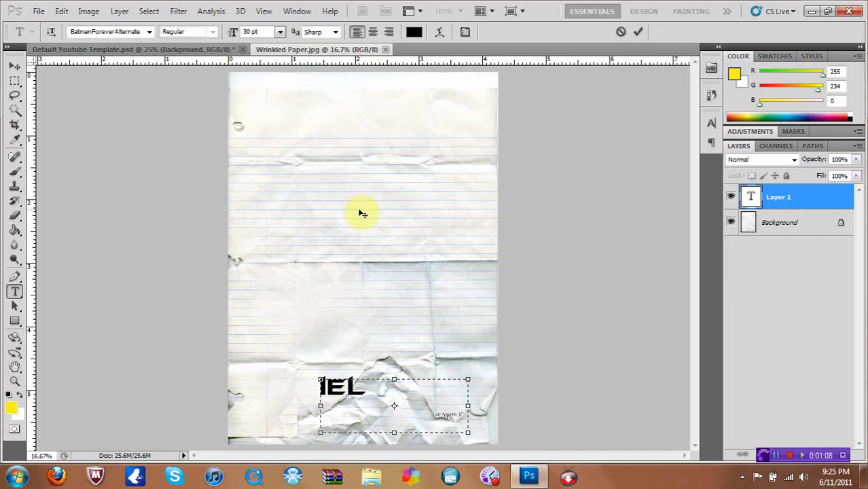
{"action": "type", "text": "MEN-TAL"}
{"action": "key", "text": "BackSpace"}
{"action": "key", "text": "BackSpace"}
{"action": "key", "text": "BackSpace"}
{"action": "key", "text": "BackSpace"}
{"action": "key", "text": "BackSpace"}
{"action": "key", "text": "BackSpace"}
{"action": "key", "text": "BackSpace"}
{"action": "key", "text": "BackSpace"}
{"action": "key", "text": "BackSpace"}
{"action": "key", "text": "BackSpace"}
Step: Change the size to 24 pt, type IELEMENTAL, and widen the text box to one line
{"action": "left_click", "coordinate": [281, 33]}
{"action": "left_click", "coordinate": [276, 176]}
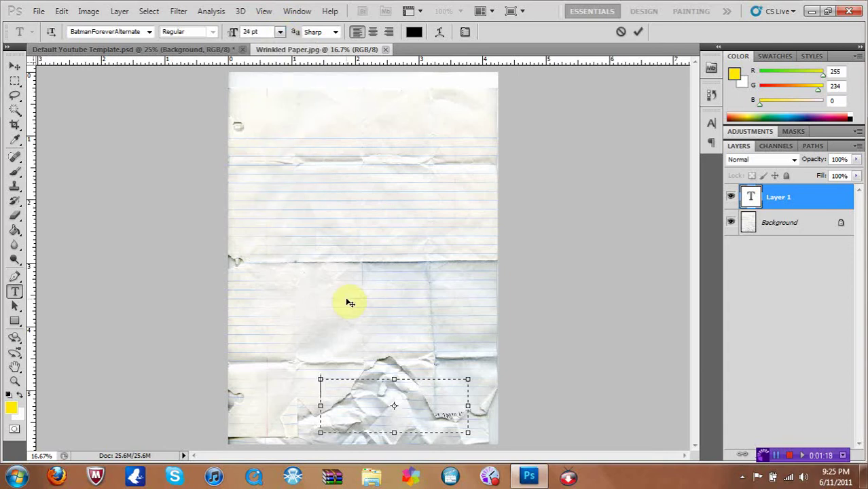
{"action": "type", "text": "IELEME"}
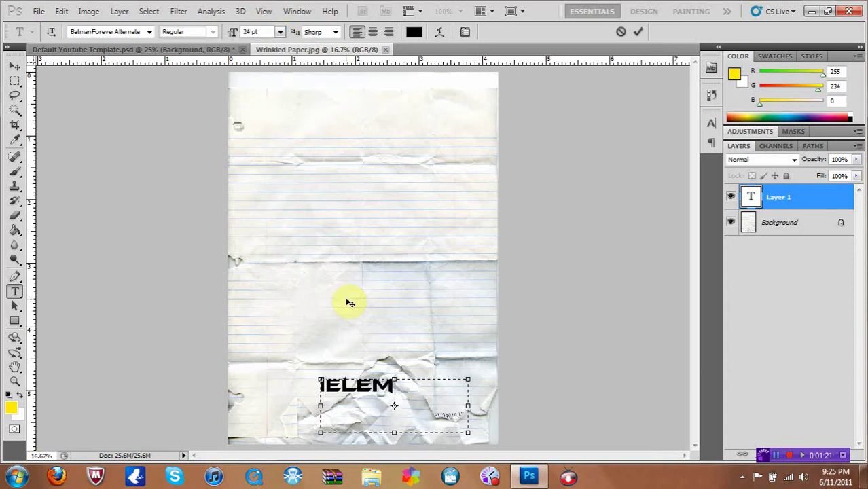
{"action": "type", "text": "NTAL"}
{"action": "key", "text": "BackSpace"}
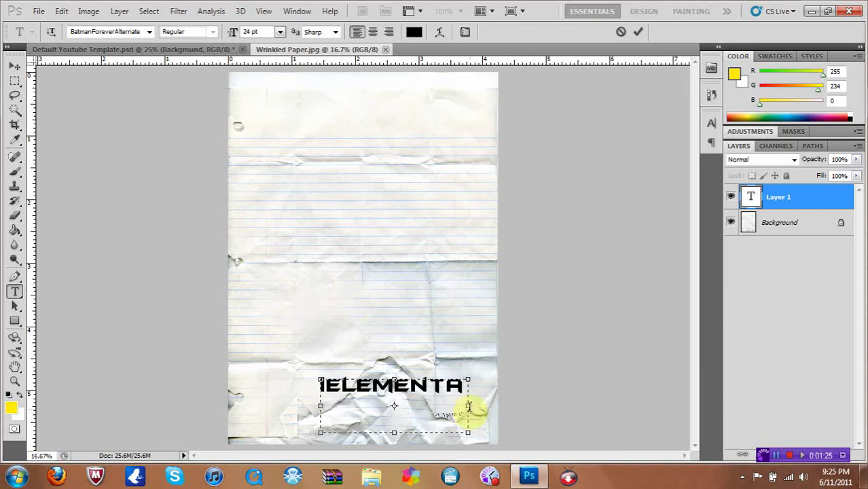
{"action": "left_click_drag", "start_coordinate": [471, 406], "coordinate": [482, 406]}
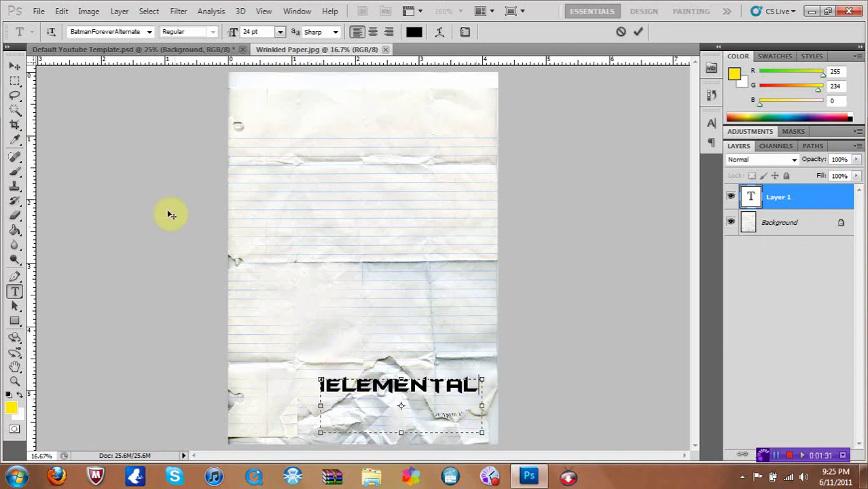
Step: Commit the text, switch to the Magic Wand, and select the IELEMENTAL letters from I through A
{"action": "left_click", "coordinate": [15, 113]}
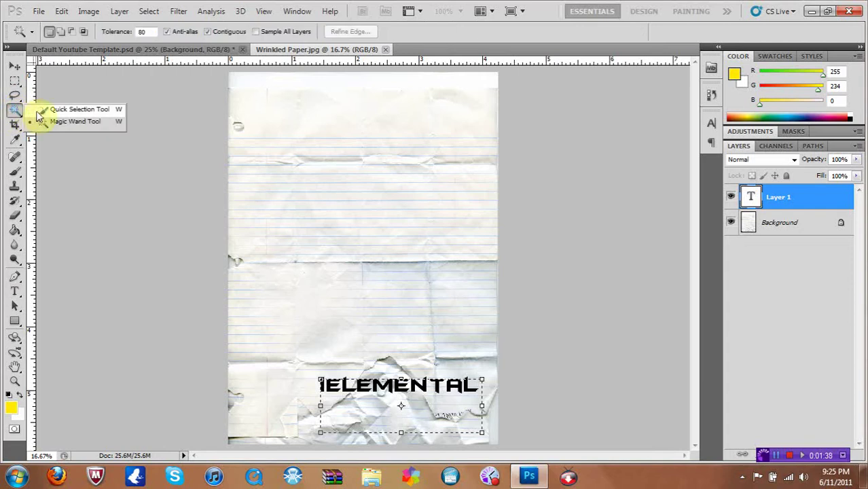
{"action": "left_click", "coordinate": [41, 109]}
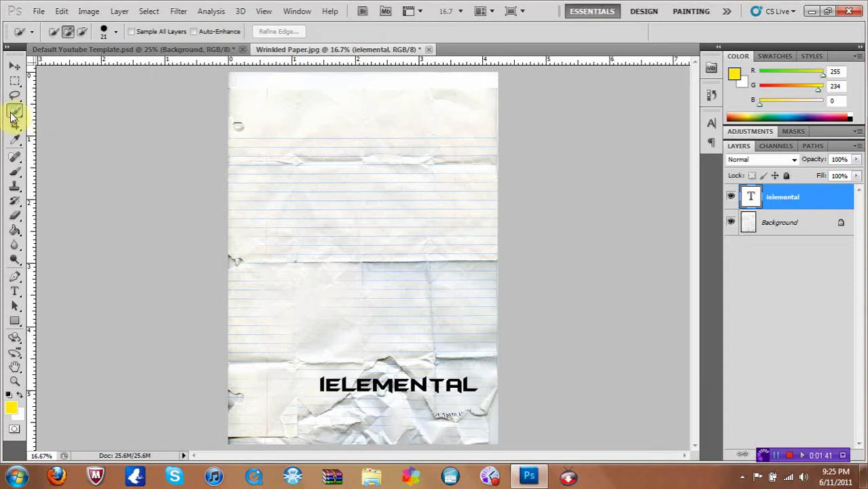
{"action": "left_click", "coordinate": [11, 114]}
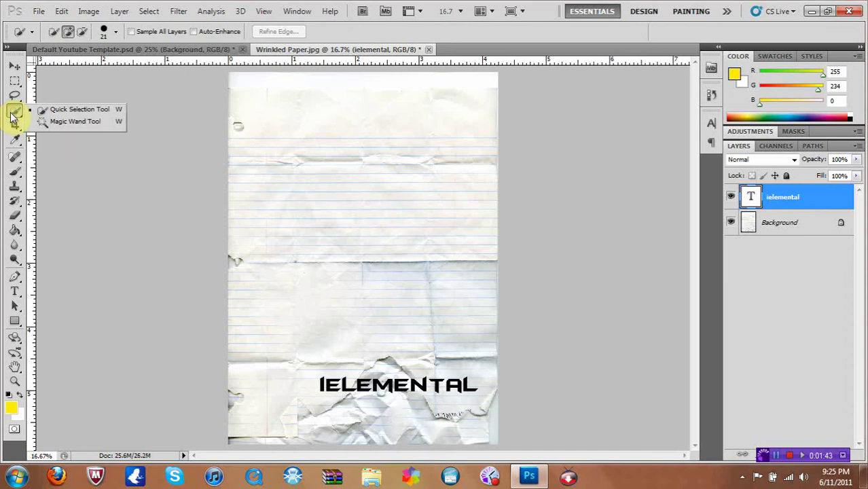
{"action": "left_click", "coordinate": [51, 121]}
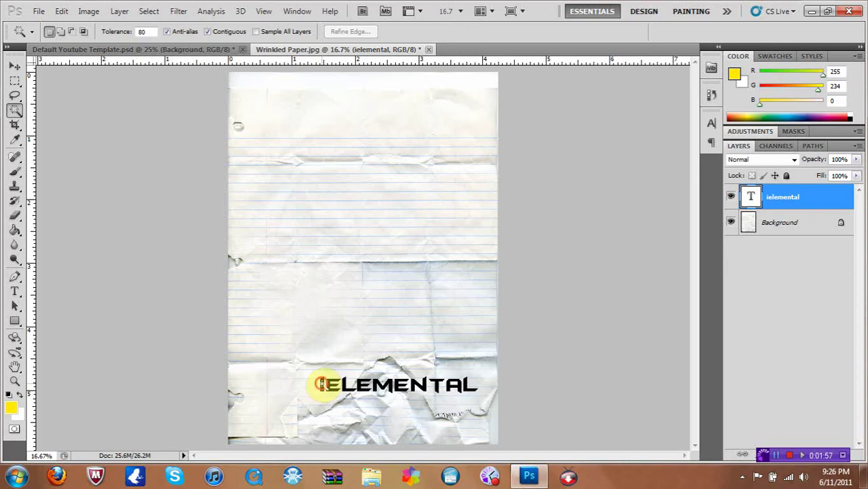
{"action": "left_click", "coordinate": [324, 385], "text": "shift"}
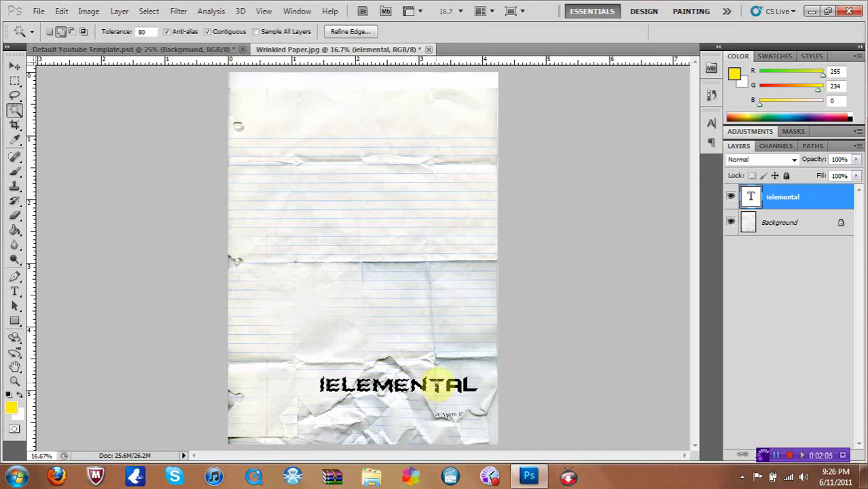
{"action": "left_click", "coordinate": [450, 388]}
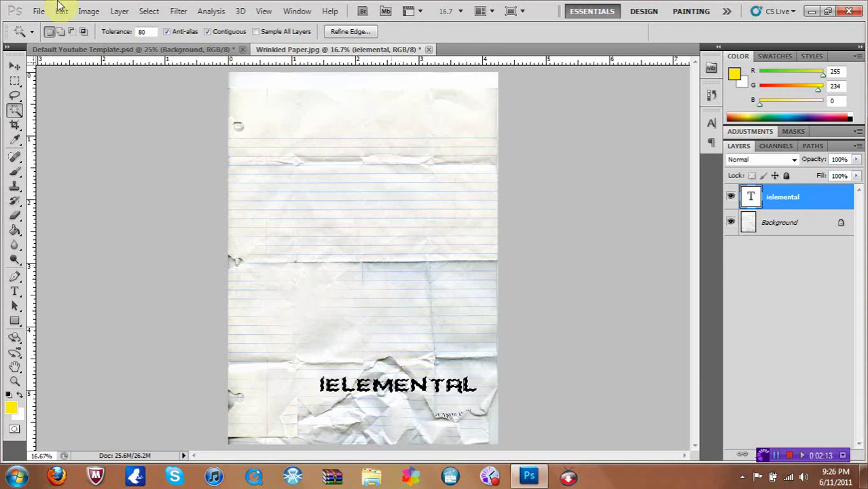
Step: Expand the letter selection by 20 pixels, then by another 10 pixels
{"action": "left_click", "coordinate": [145, 12]}
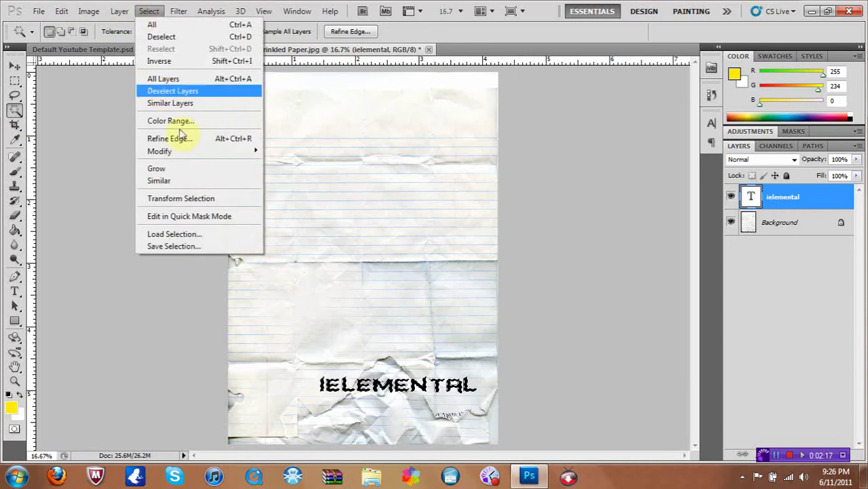
{"action": "mouse_move", "coordinate": [220, 154]}
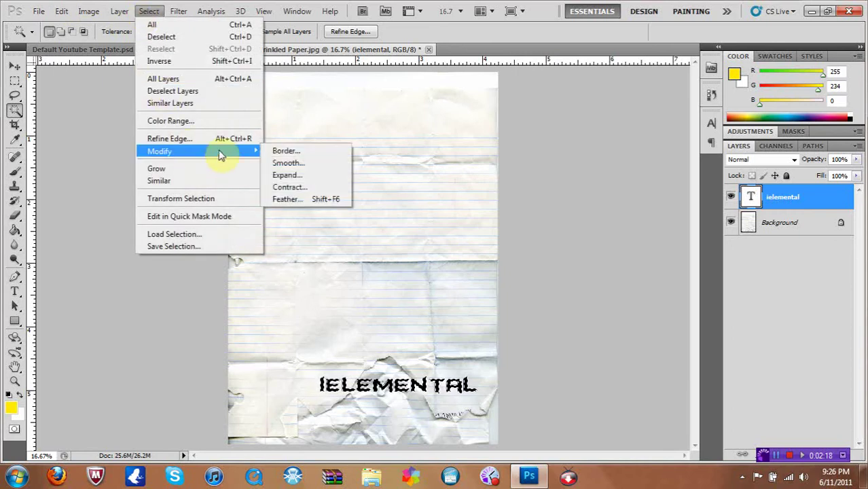
{"action": "left_click", "coordinate": [288, 175]}
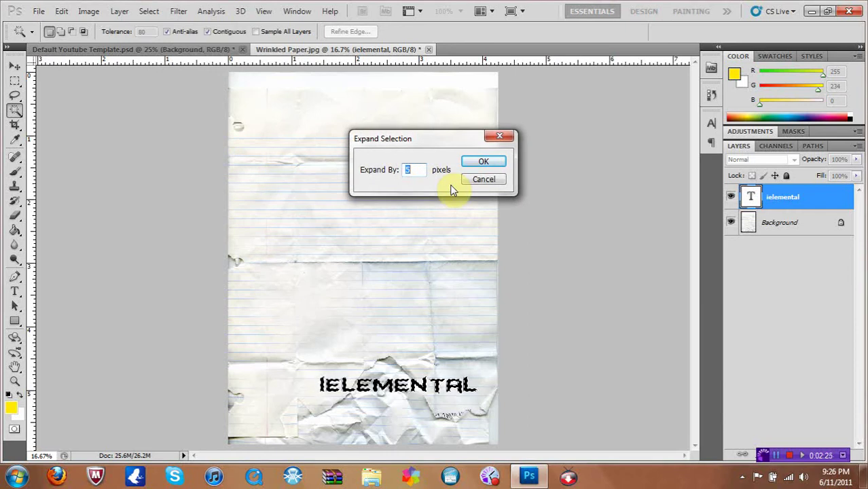
{"action": "type", "text": "20"}
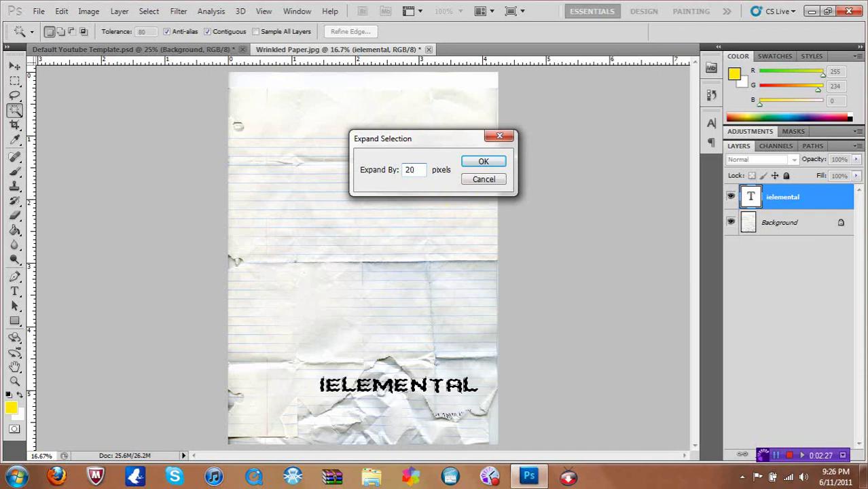
{"action": "key", "text": "Return"}
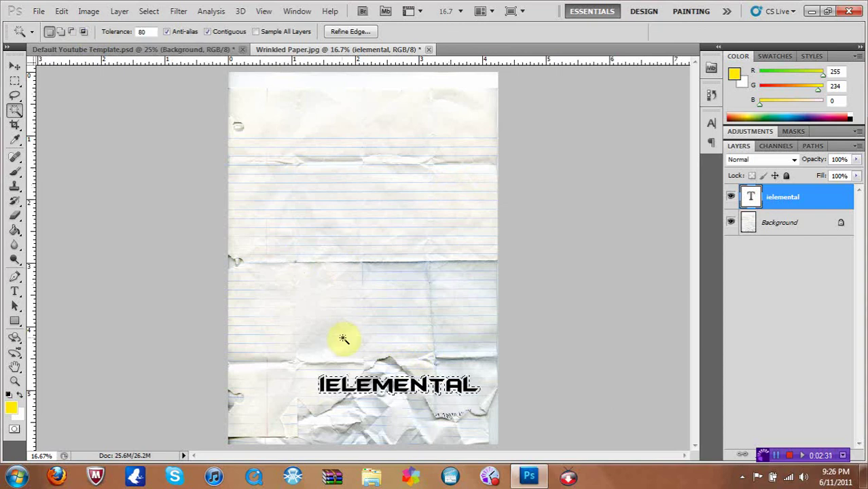
{"action": "left_click", "coordinate": [149, 9]}
{"action": "mouse_move", "coordinate": [195, 151]}
{"action": "left_click", "coordinate": [287, 174]}
{"action": "key", "text": "BackSpace"}
{"action": "type", "text": "10"}
{"action": "key", "text": "Return"}
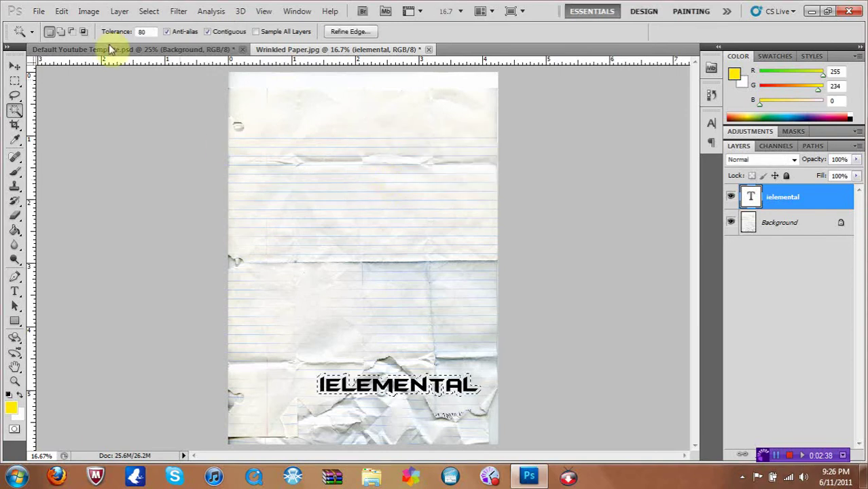
Step: Expand the selection by a further 10 pixels and then 8 pixels
{"action": "left_click", "coordinate": [149, 10]}
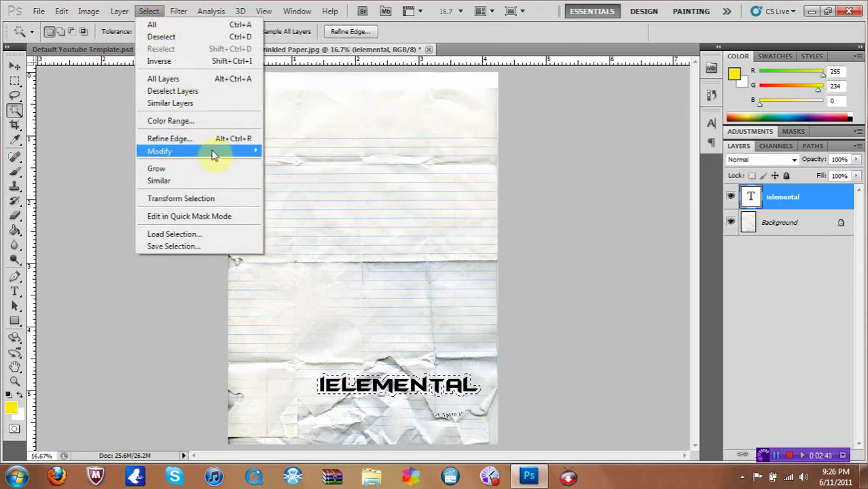
{"action": "mouse_move", "coordinate": [218, 150]}
{"action": "left_click", "coordinate": [304, 175]}
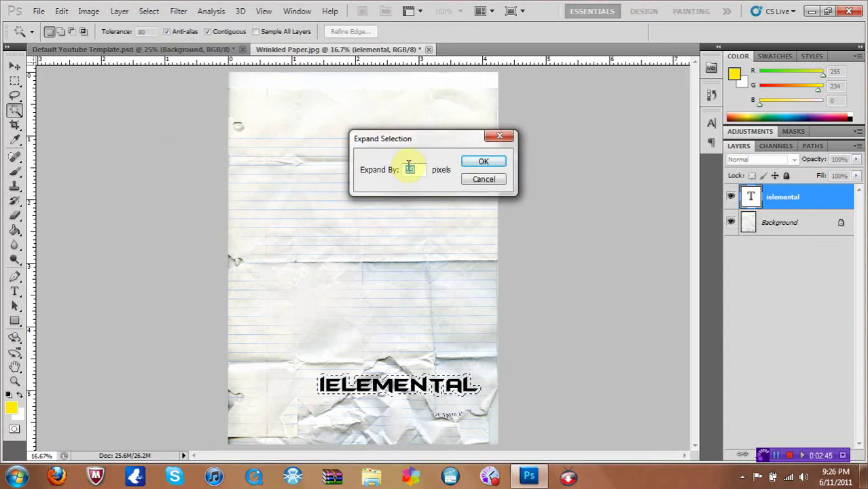
{"action": "key", "text": "BackSpace"}
{"action": "type", "text": "10"}
{"action": "key", "text": "Return"}
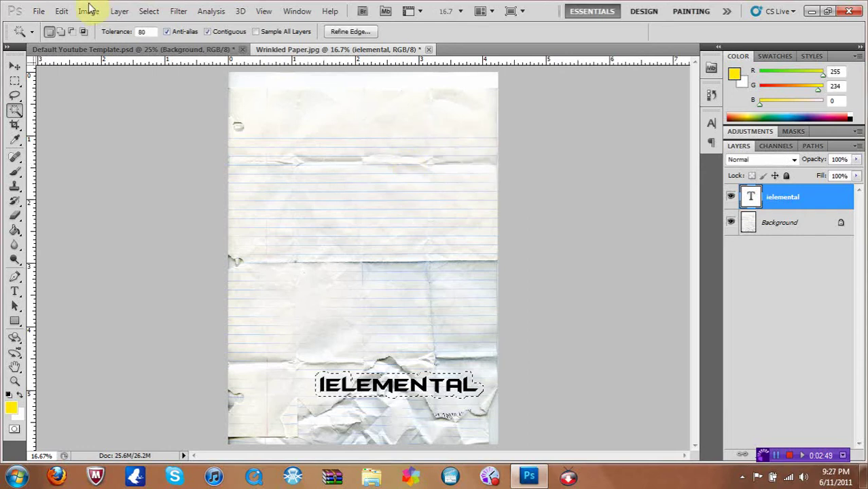
{"action": "left_click", "coordinate": [88, 11]}
{"action": "mouse_move", "coordinate": [149, 11]}
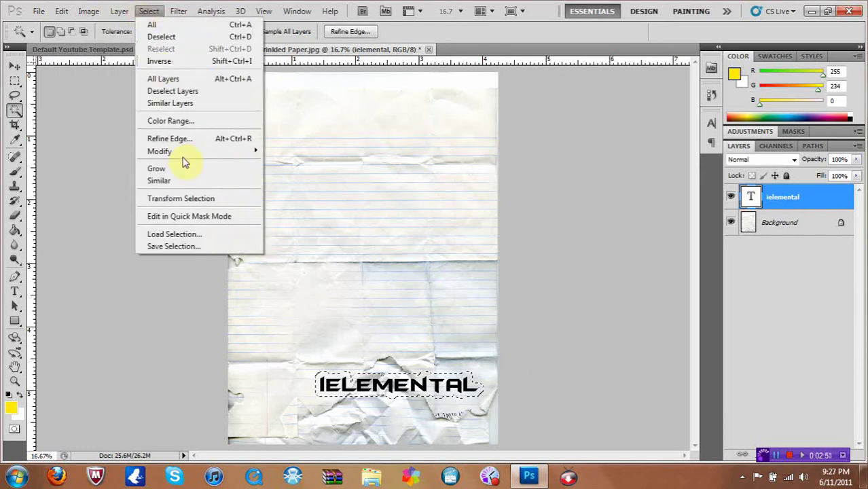
{"action": "mouse_move", "coordinate": [183, 151]}
{"action": "left_click", "coordinate": [285, 175]}
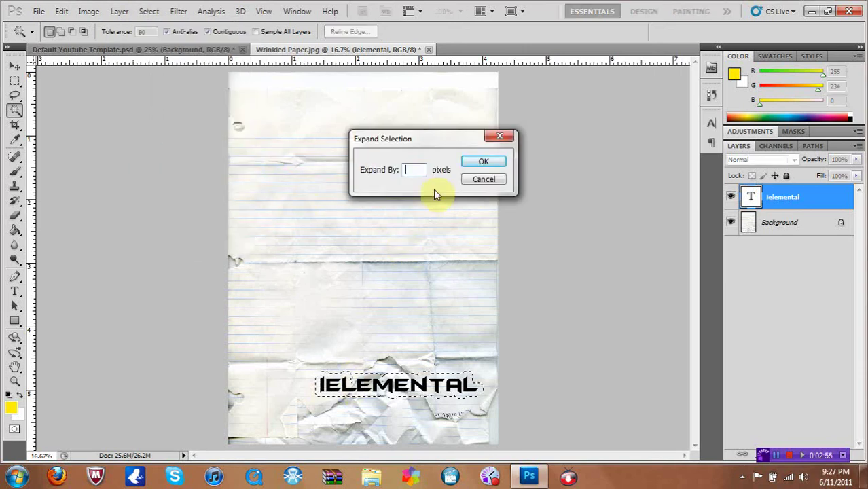
{"action": "type", "text": "8"}
{"action": "key", "text": "Return"}
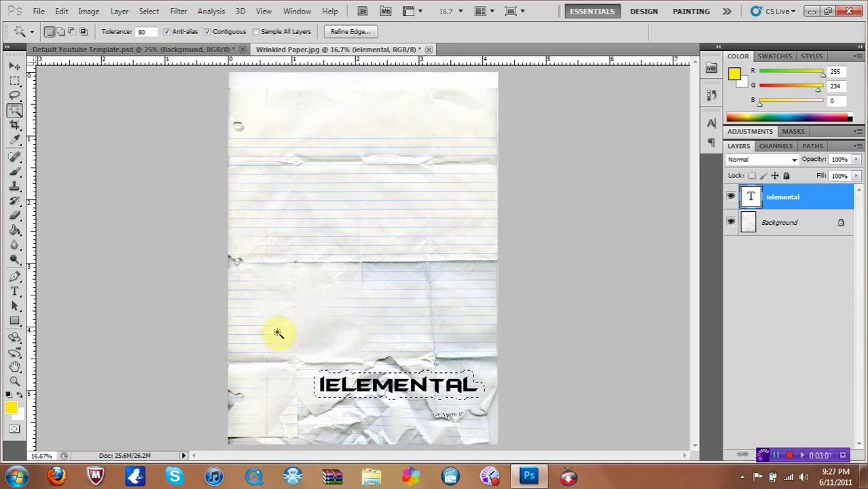
Step: Convert the Background to Layer 0 and merge it with the ielemental text layer
{"action": "double_click", "coordinate": [842, 225]}
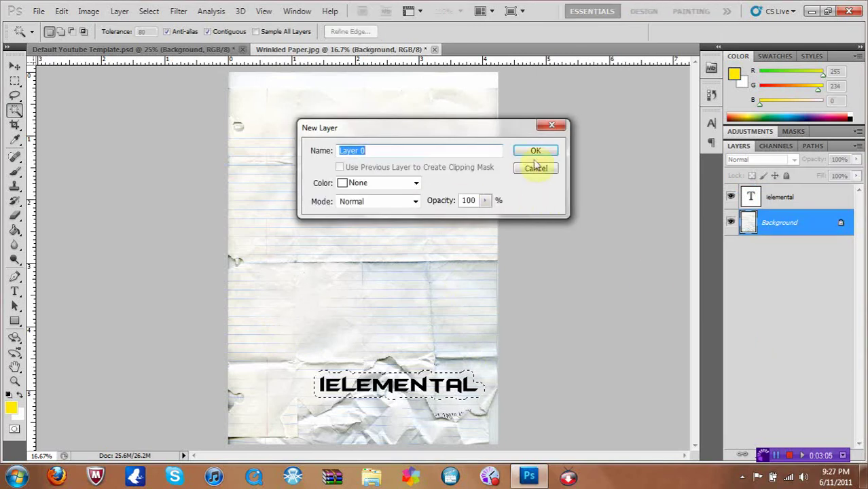
{"action": "left_click", "coordinate": [534, 152]}
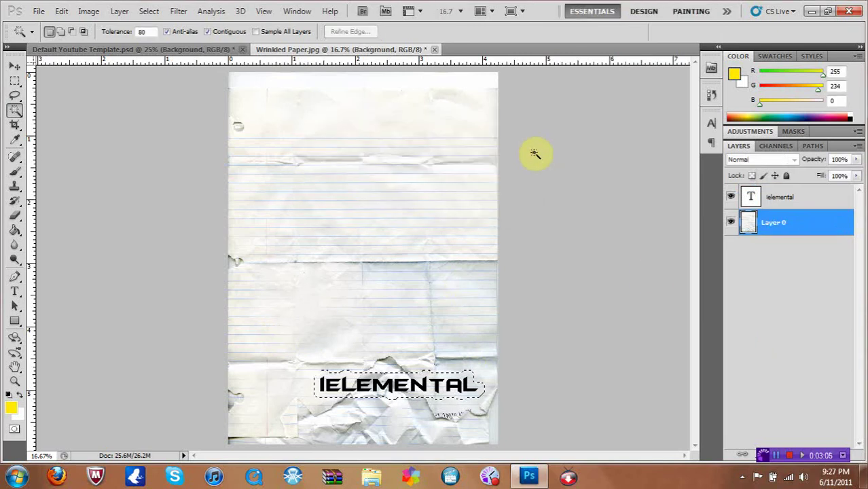
{"action": "left_click", "coordinate": [766, 231], "text": "ctrl"}
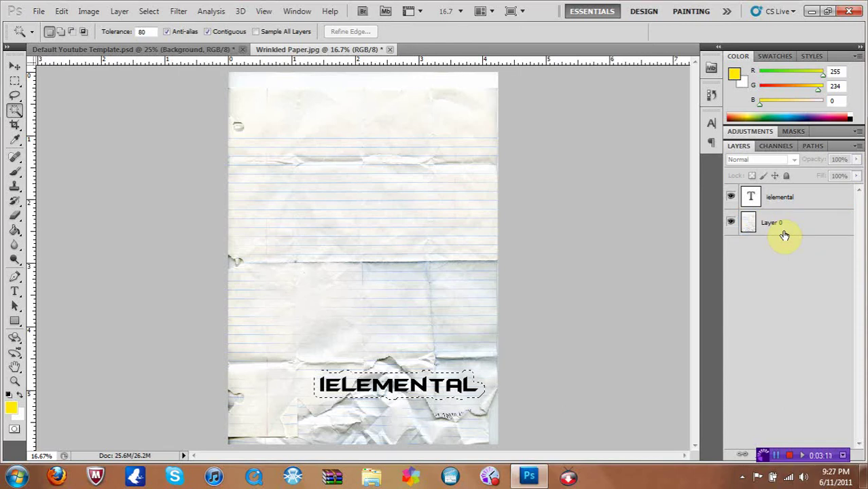
{"action": "left_click", "coordinate": [784, 232]}
{"action": "left_click", "coordinate": [782, 197], "text": "shift"}
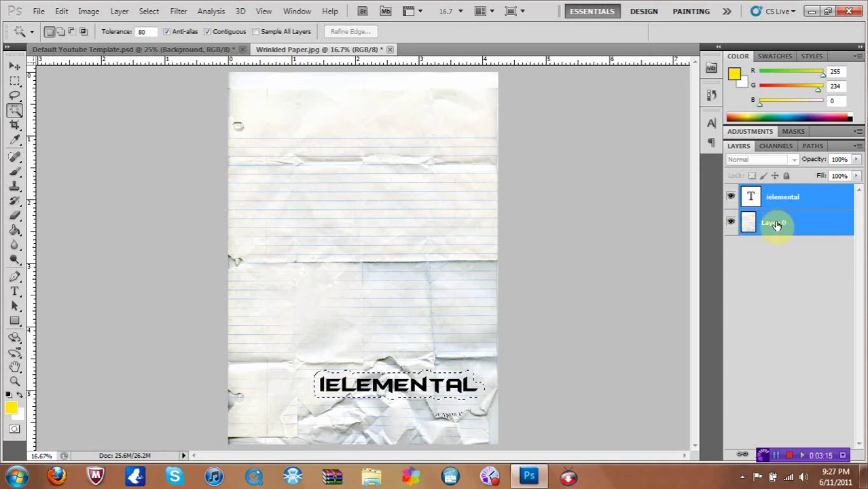
{"action": "right_click", "coordinate": [777, 225]}
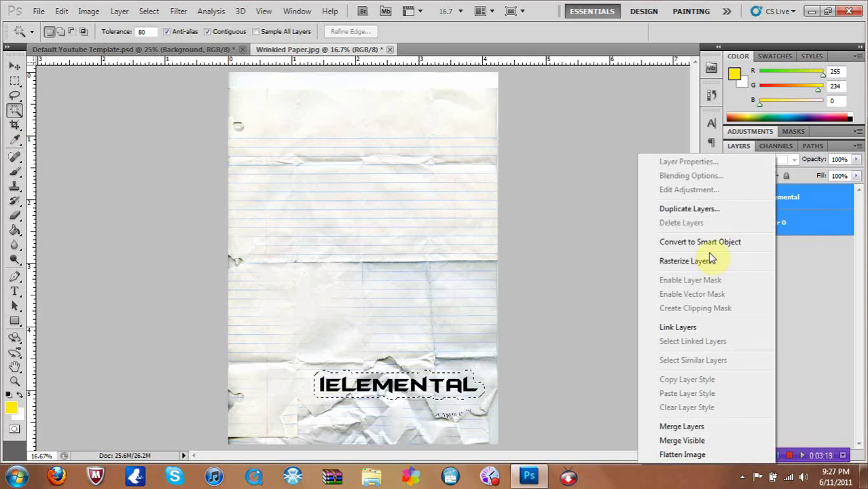
Step: Move the IELEMENTAL cutout into the YouTube template and stack Layer 1 above the Fade group
{"action": "left_click", "coordinate": [15, 66]}
{"action": "left_click_drag", "start_coordinate": [370, 378], "coordinate": [330, 196]}
{"action": "left_click_drag", "start_coordinate": [785, 231], "coordinate": [780, 195]}
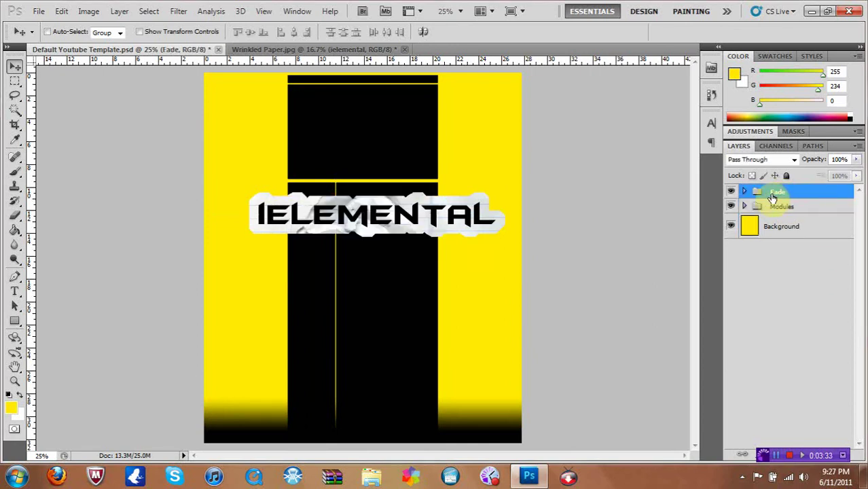
{"action": "left_click", "coordinate": [744, 192]}
{"action": "left_click_drag", "start_coordinate": [791, 244], "coordinate": [772, 188]}
{"action": "left_click", "coordinate": [744, 217]}
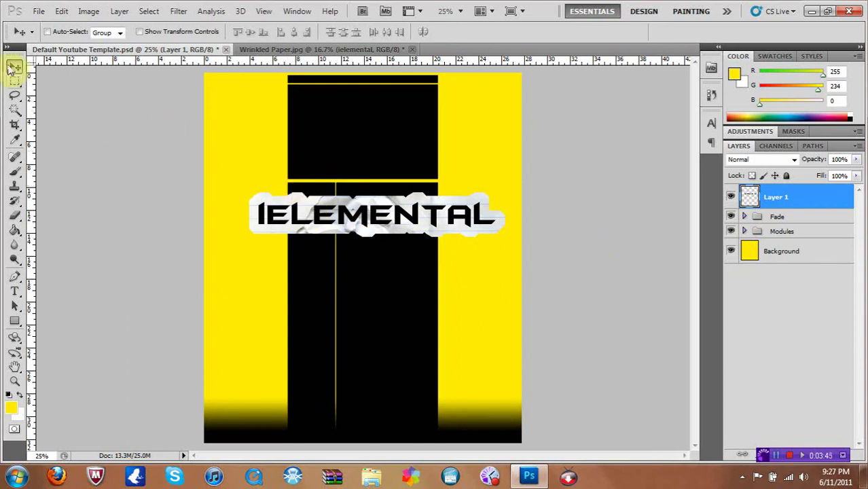
Step: Free-transform the cutout: rotate, shrink, place it on the right yellow area, and apply
{"action": "left_click_drag", "start_coordinate": [372, 219], "coordinate": [393, 224]}
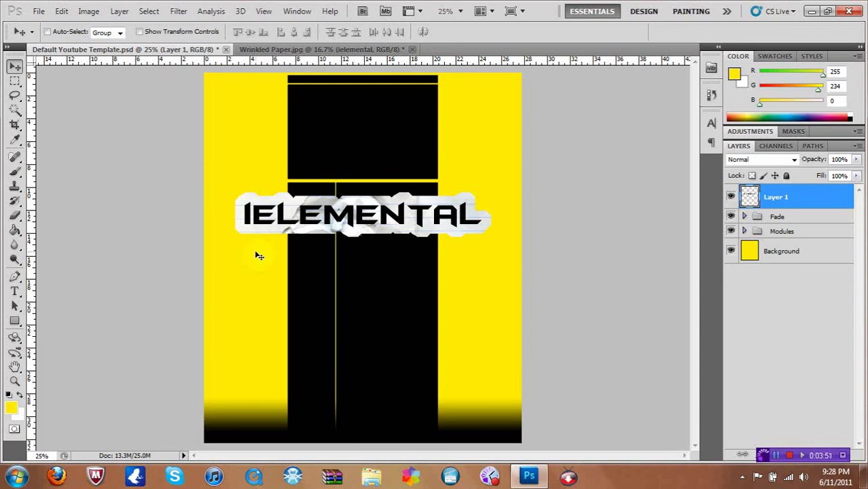
{"action": "key", "text": "ctrl+t"}
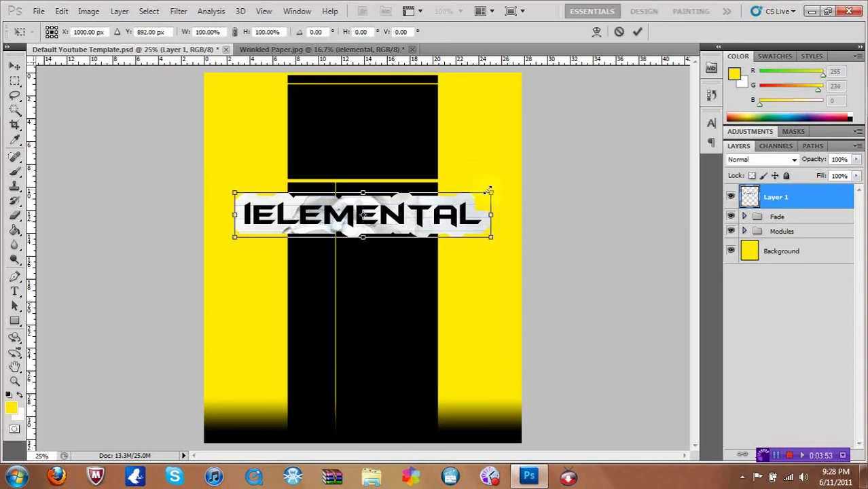
{"action": "left_click_drag", "start_coordinate": [500, 181], "coordinate": [380, 198]}
{"action": "left_click_drag", "start_coordinate": [317, 195], "coordinate": [513, 184]}
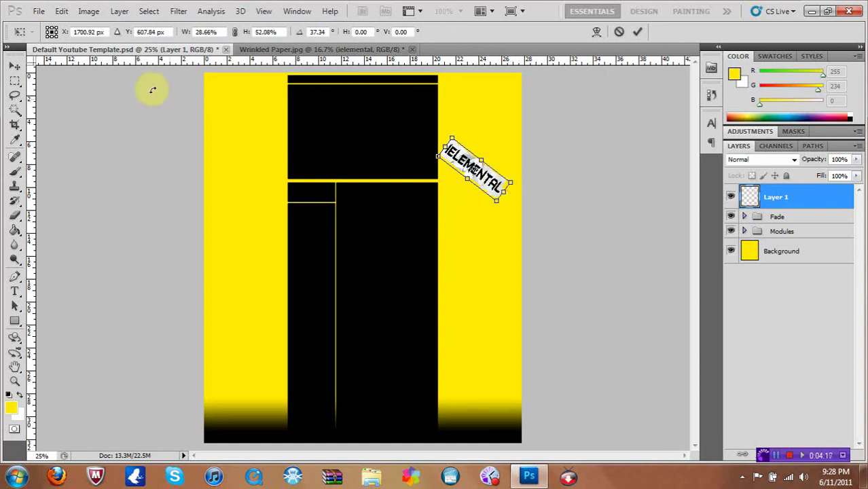
{"action": "left_click", "coordinate": [14, 65]}
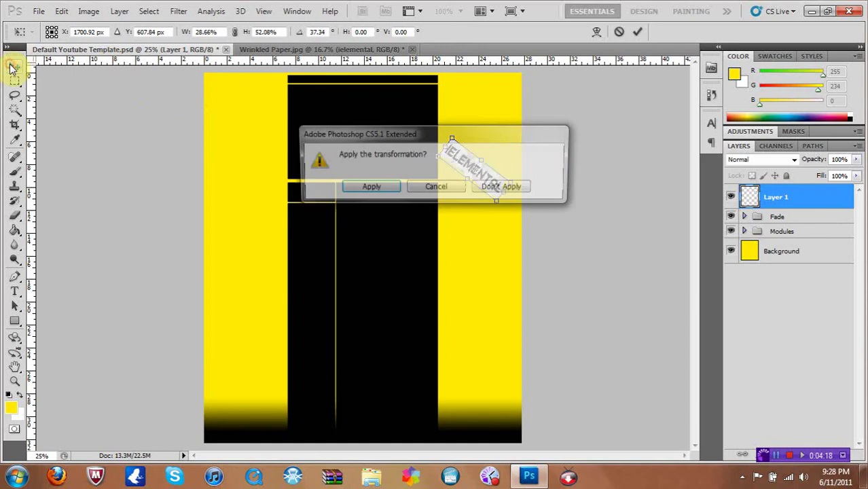
{"action": "left_click", "coordinate": [371, 191]}
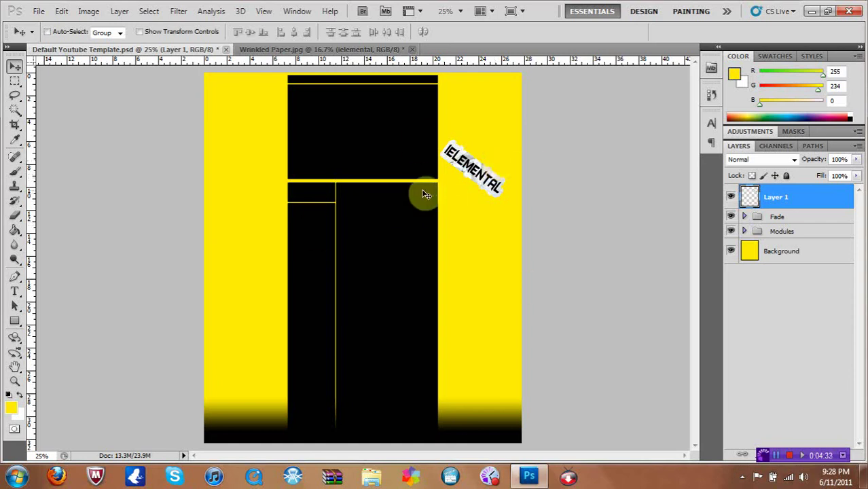
Step: Close the Wrinkled Paper document, discarding its edits
{"action": "left_click", "coordinate": [299, 53]}
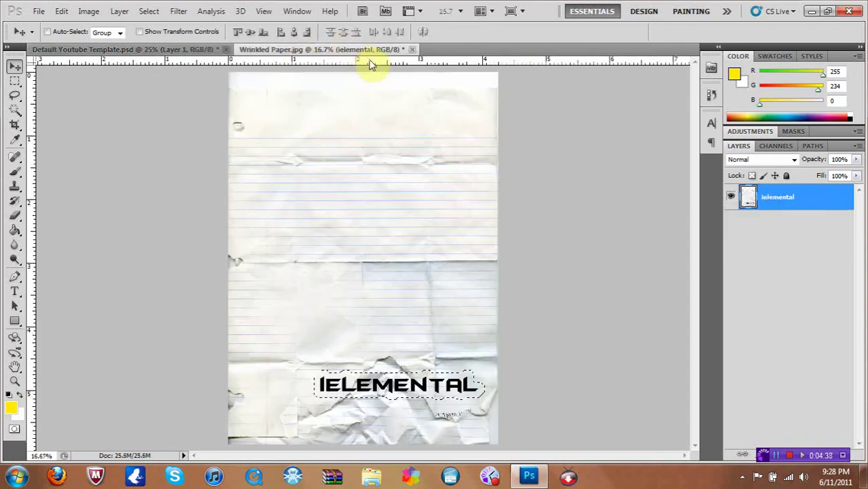
{"action": "left_click", "coordinate": [413, 51]}
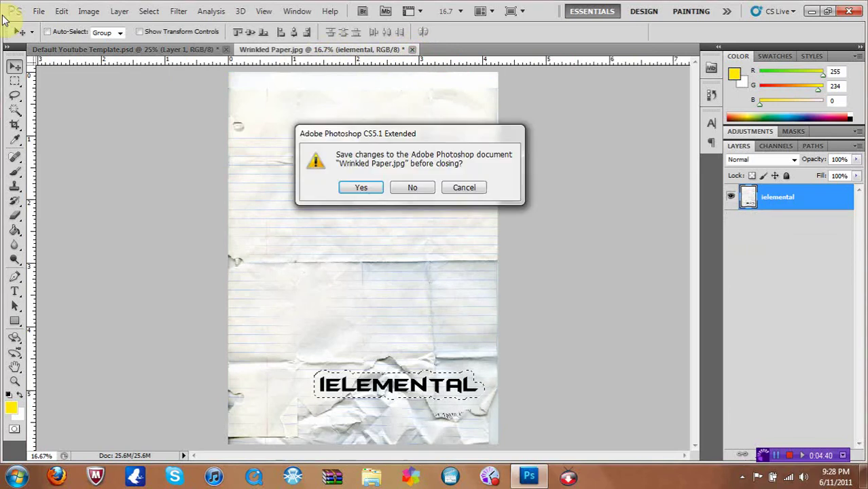
{"action": "left_click", "coordinate": [413, 188]}
Step: Open a fresh Wrinkled Paper.jpg from the My Pictures folder
{"action": "left_click", "coordinate": [41, 11]}
{"action": "left_click", "coordinate": [68, 36]}
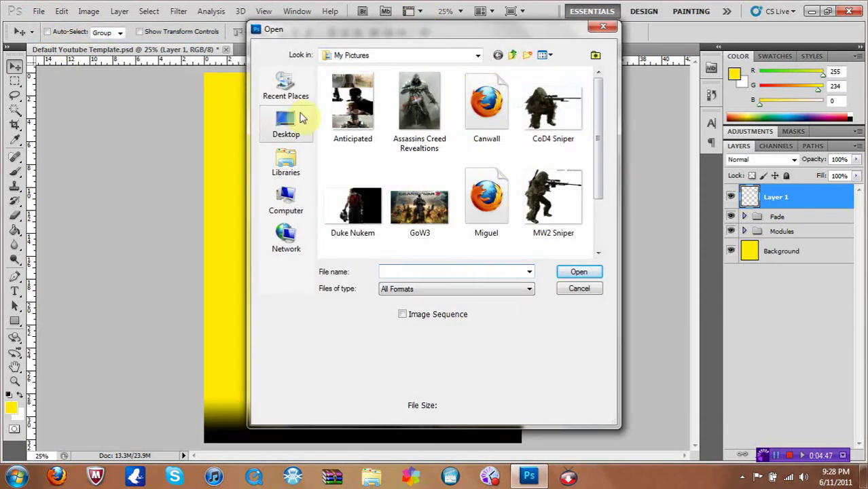
{"action": "left_click", "coordinate": [283, 164]}
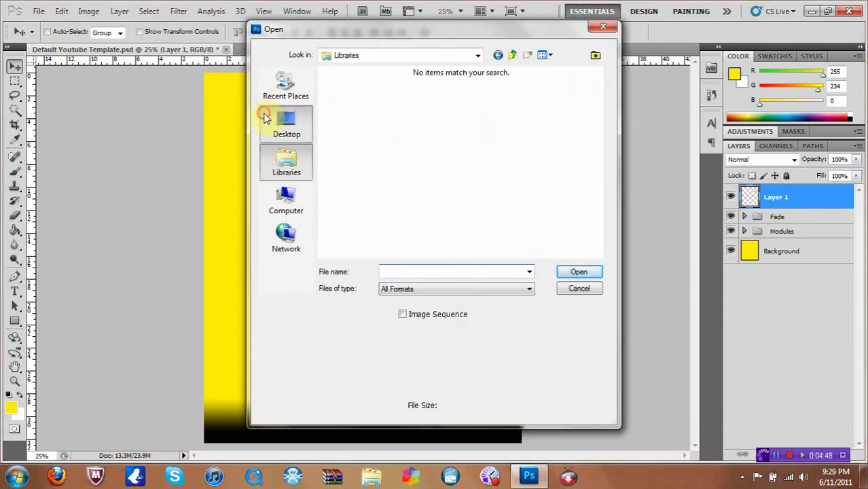
{"action": "left_click", "coordinate": [267, 119]}
{"action": "double_click", "coordinate": [534, 167]}
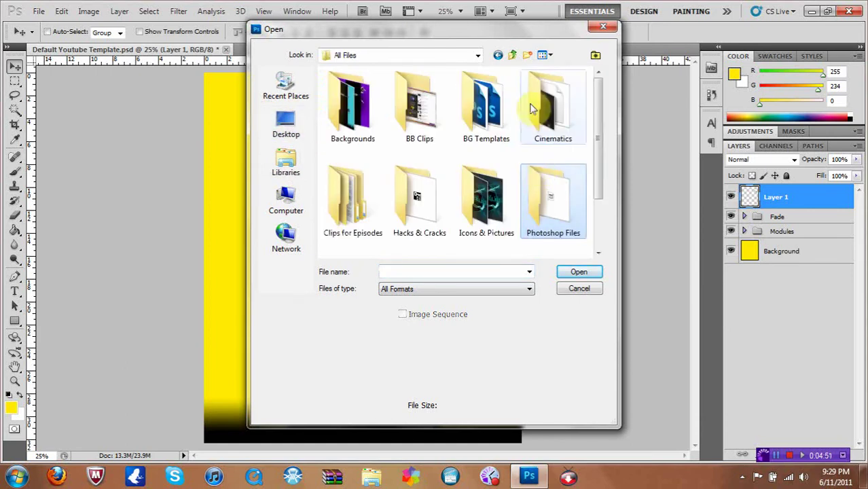
{"action": "left_click", "coordinate": [285, 123]}
{"action": "double_click", "coordinate": [398, 115]}
{"action": "double_click", "coordinate": [523, 155]}
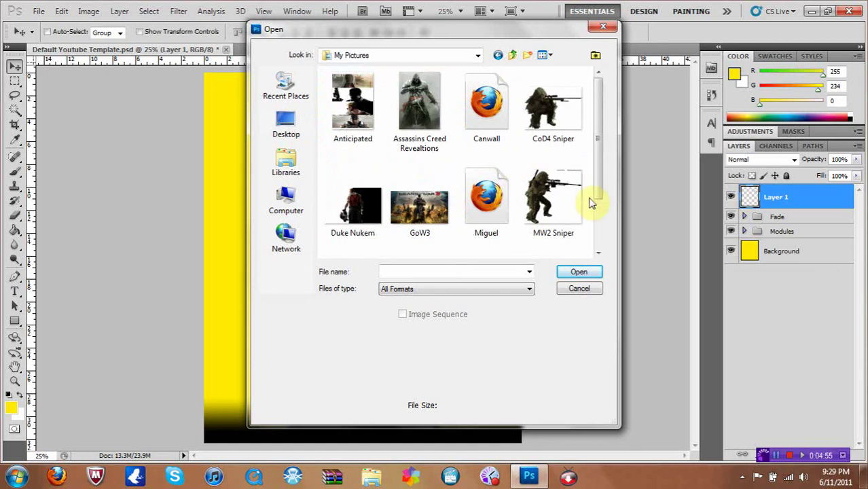
{"action": "left_click_drag", "start_coordinate": [594, 194], "coordinate": [595, 222]}
{"action": "left_click", "coordinate": [479, 227]}
{"action": "left_click", "coordinate": [588, 272]}
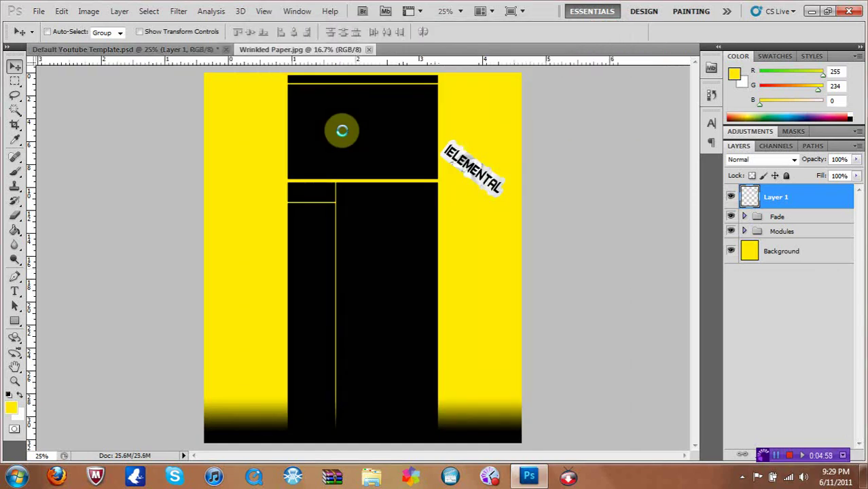
Step: Open CoD4 Sniper.png and drag the sniper figure onto the Wrinkled Paper document
{"action": "left_click", "coordinate": [49, 13]}
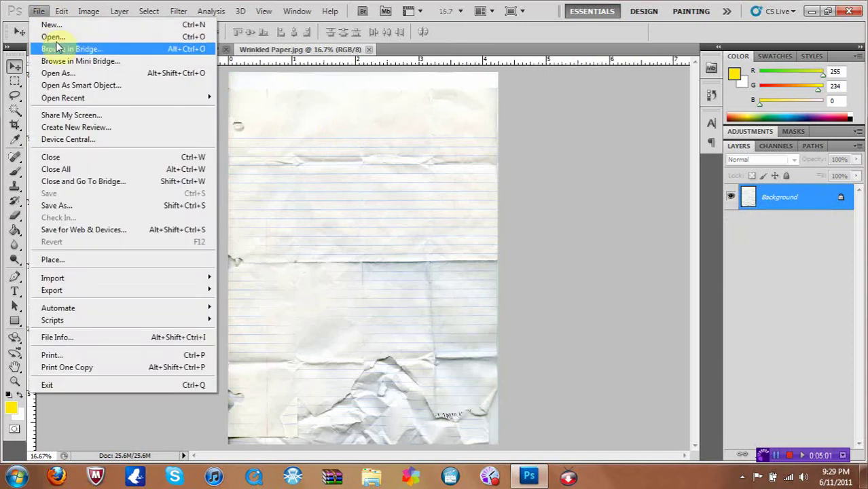
{"action": "left_click", "coordinate": [55, 35]}
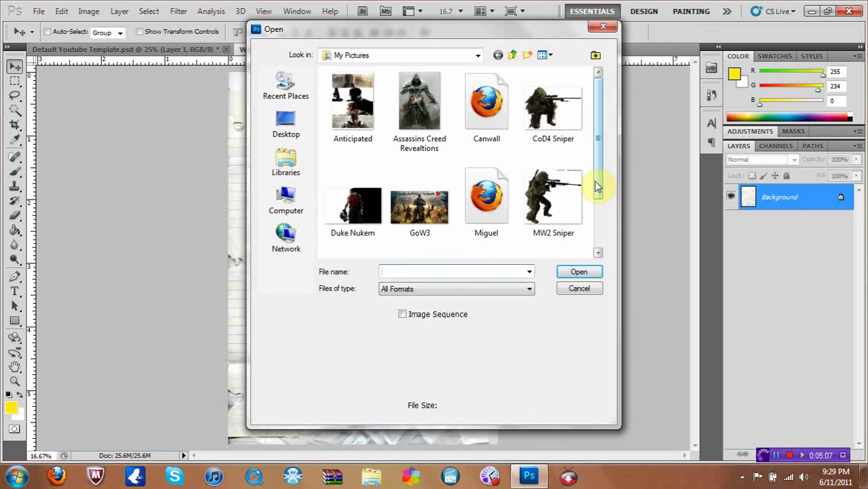
{"action": "left_click", "coordinate": [553, 115]}
{"action": "left_click", "coordinate": [585, 273]}
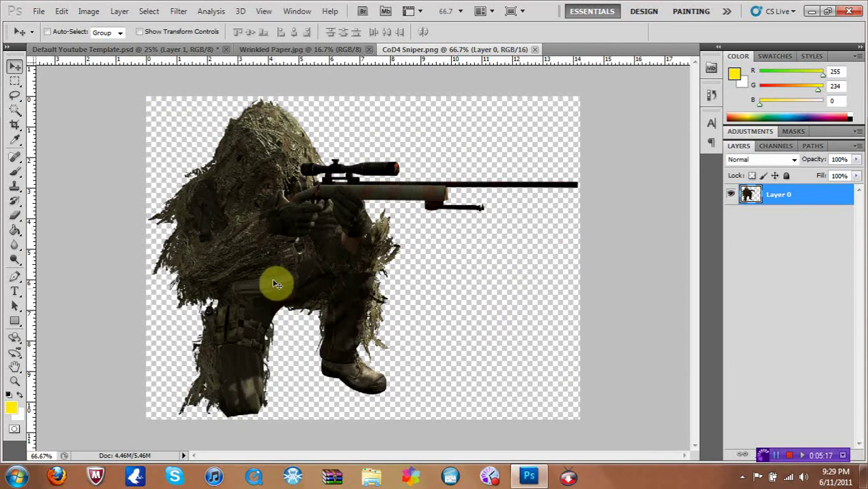
{"action": "left_click_drag", "start_coordinate": [265, 265], "coordinate": [377, 350]}
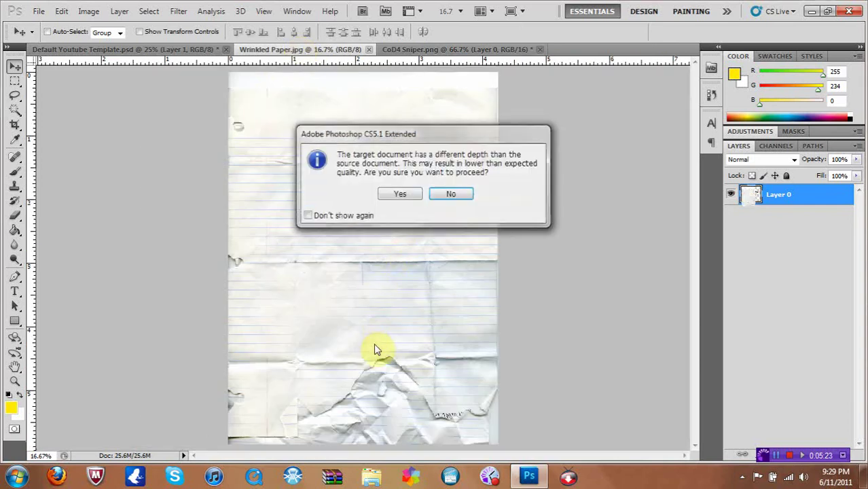
Step: Accept the bit-depth warning, nudge the sniper lower, start selecting it, and zoom in
{"action": "left_click", "coordinate": [397, 204]}
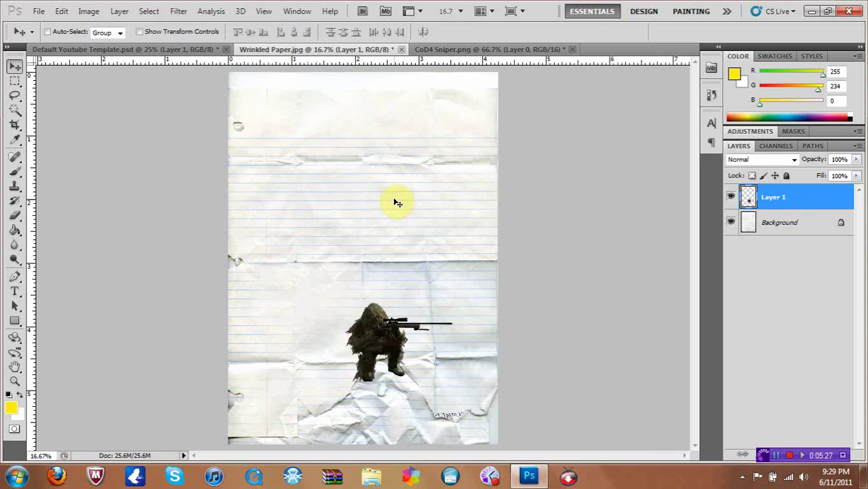
{"action": "left_click_drag", "start_coordinate": [386, 347], "coordinate": [390, 386]}
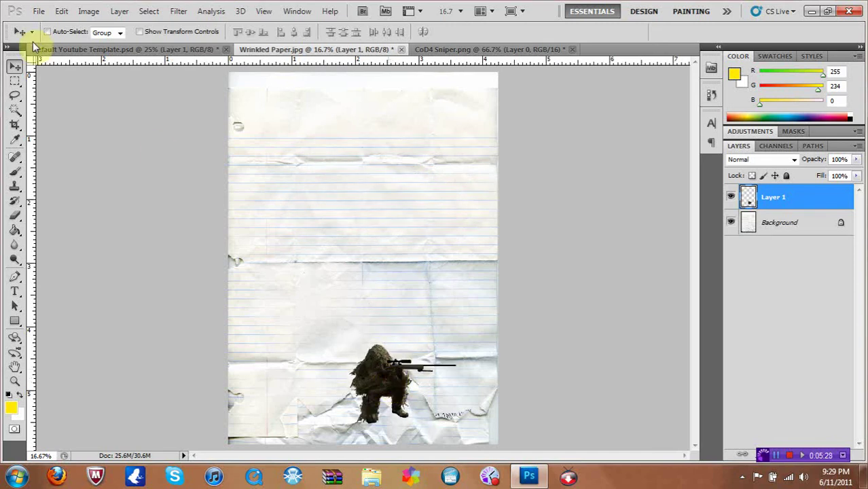
{"action": "left_click", "coordinate": [14, 117]}
{"action": "left_click", "coordinate": [384, 395]}
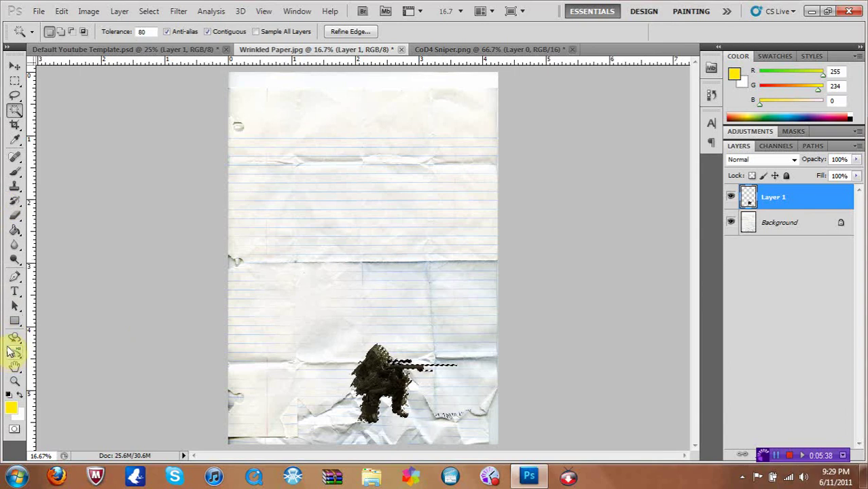
{"action": "left_click", "coordinate": [14, 381]}
{"action": "left_click", "coordinate": [408, 402]}
{"action": "left_click", "coordinate": [410, 402]}
{"action": "left_click", "coordinate": [410, 402]}
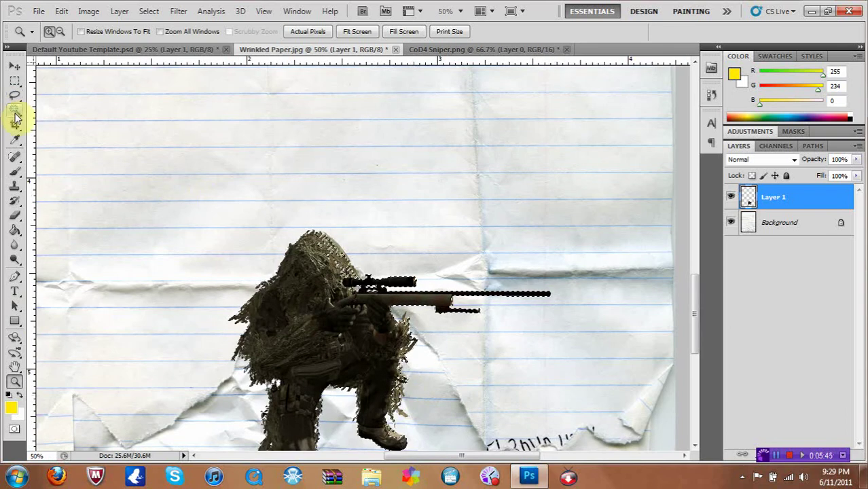
Step: Brush-select down the sniper's body, undo the stray addition, and add the leg
{"action": "left_click_drag", "start_coordinate": [14, 109], "coordinate": [60, 111]}
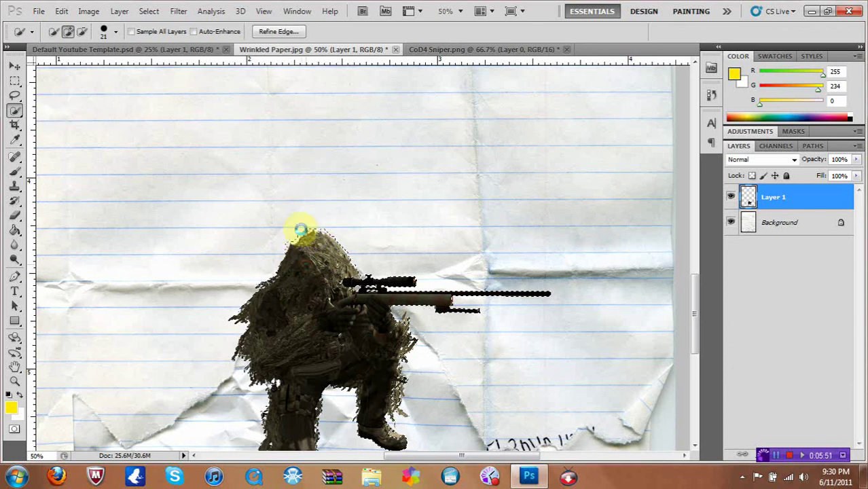
{"action": "mouse_move", "coordinate": [356, 296]}
{"action": "left_mouse_down"}
{"action": "mouse_move", "coordinate": [374, 304]}
{"action": "mouse_move", "coordinate": [390, 389]}
{"action": "left_mouse_up"}
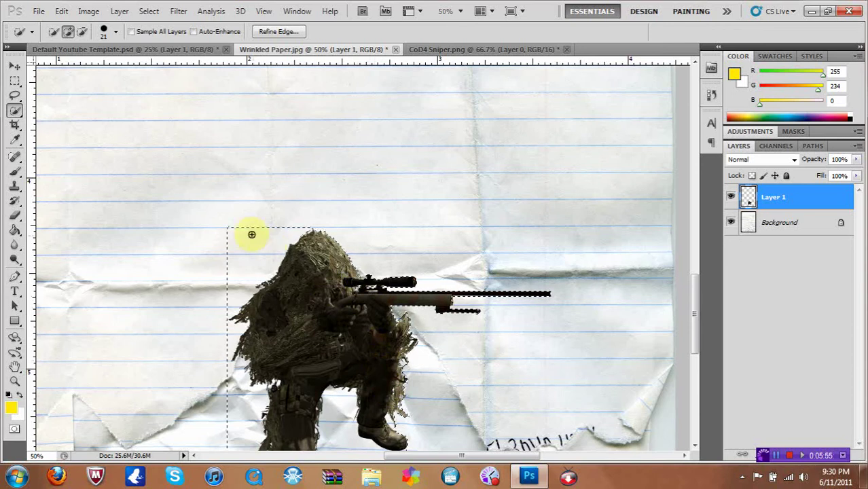
{"action": "left_click", "coordinate": [57, 11]}
{"action": "left_click", "coordinate": [102, 12]}
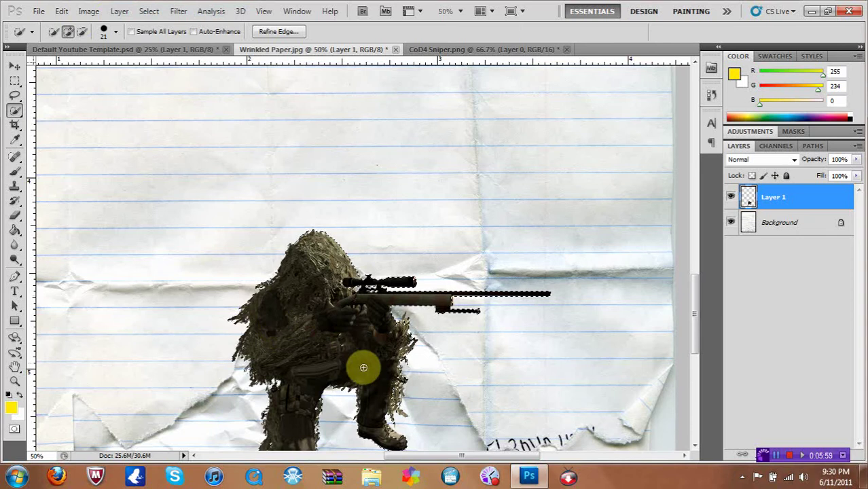
{"action": "left_click_drag", "start_coordinate": [363, 367], "coordinate": [391, 390]}
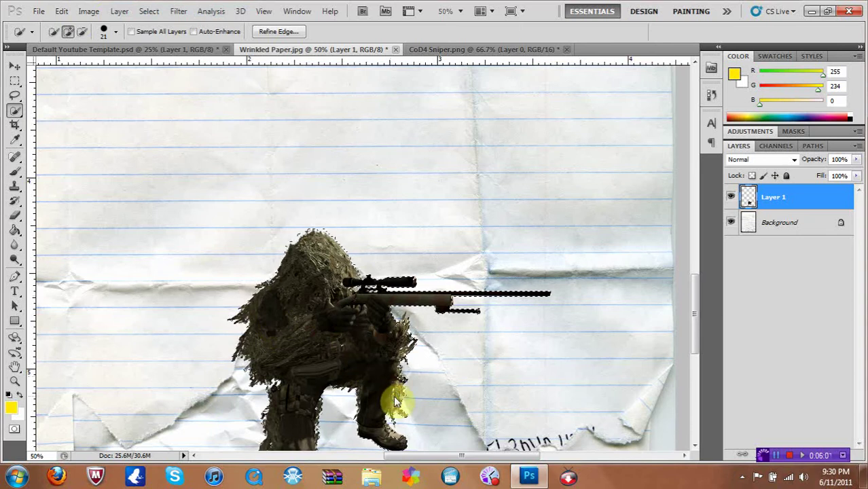
{"action": "scroll", "coordinate": [699, 340], "scroll_direction": "down", "scroll_amount": 2}
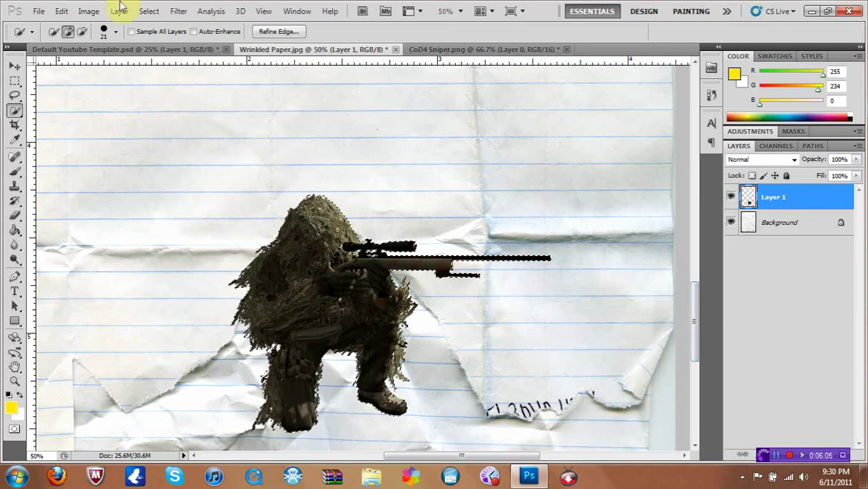
Step: Expand the sniper selection by 30 pixels
{"action": "left_click", "coordinate": [148, 11]}
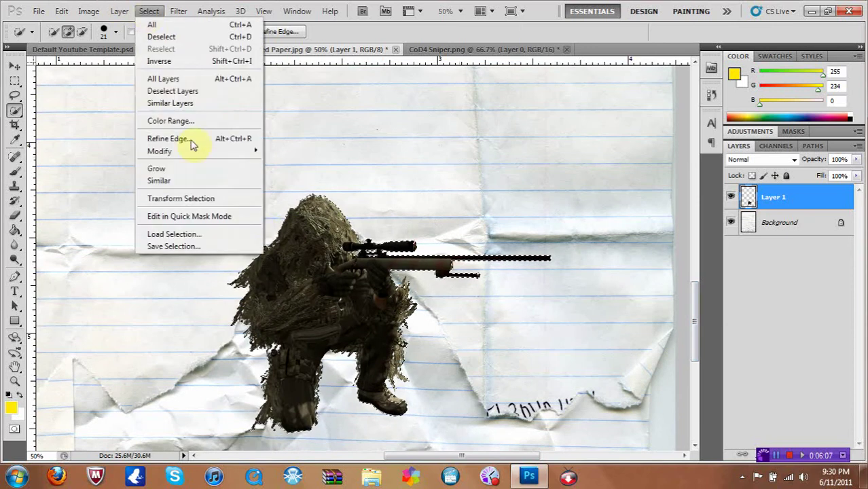
{"action": "mouse_move", "coordinate": [193, 158]}
{"action": "left_click", "coordinate": [289, 172]}
{"action": "type", "text": "30"}
{"action": "key", "text": "Return"}
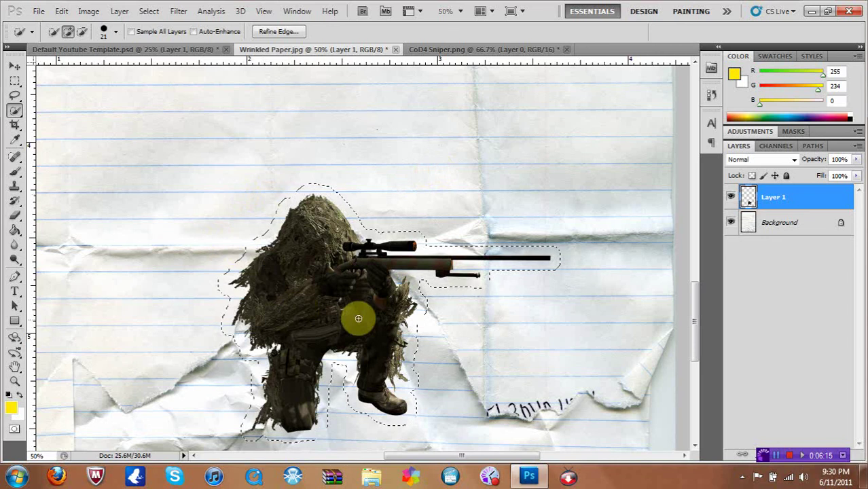
Step: Convert the paper Background to Layer 0 and merge it with Layer 1
{"action": "left_click", "coordinate": [14, 66]}
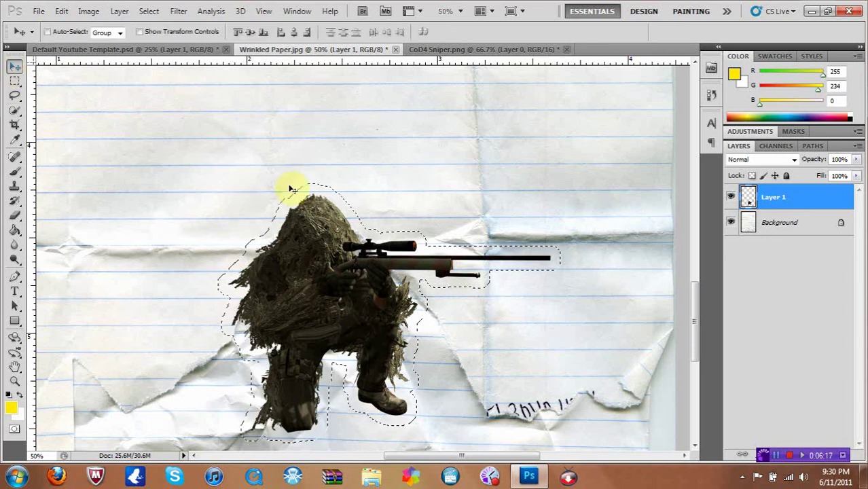
{"action": "double_click", "coordinate": [840, 224]}
{"action": "left_click", "coordinate": [522, 150]}
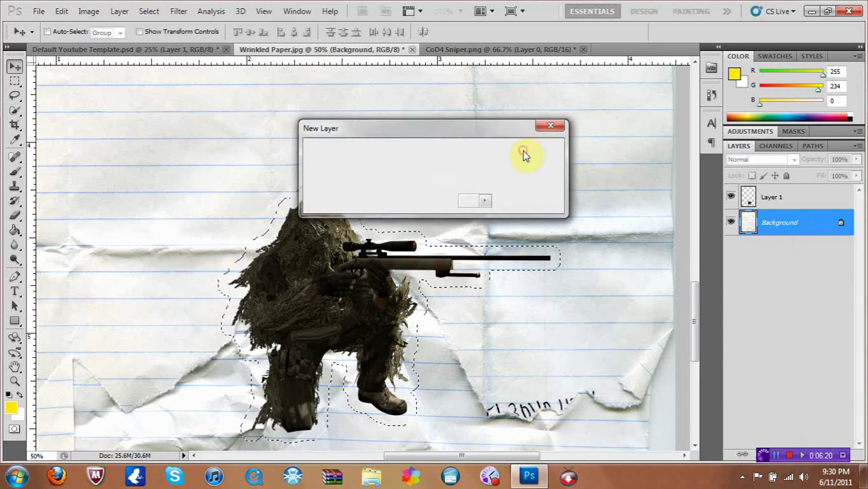
{"action": "left_click", "coordinate": [775, 196]}
{"action": "left_click", "coordinate": [779, 224], "text": "shift"}
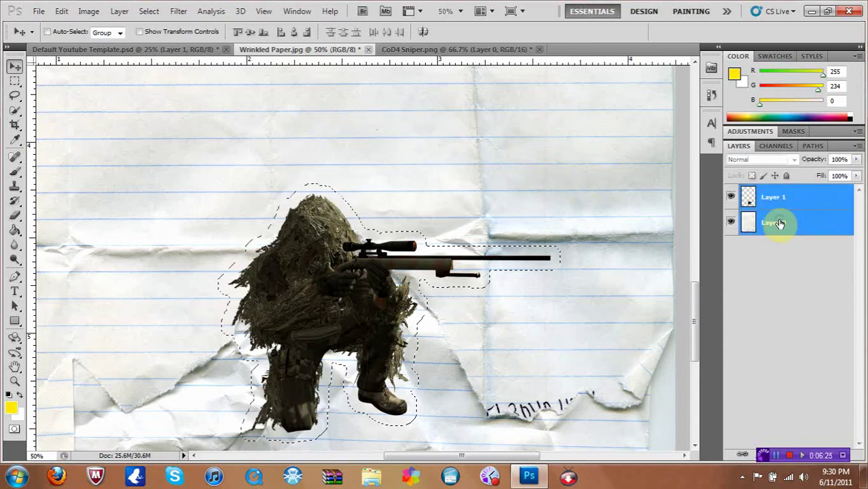
{"action": "right_click", "coordinate": [782, 226]}
{"action": "left_click", "coordinate": [706, 427]}
Step: Drag the sniper into the YouTube template, then scale it down, rotate it and apply
{"action": "left_click_drag", "start_coordinate": [339, 266], "coordinate": [289, 178]}
{"action": "key", "text": "ctrl+t"}
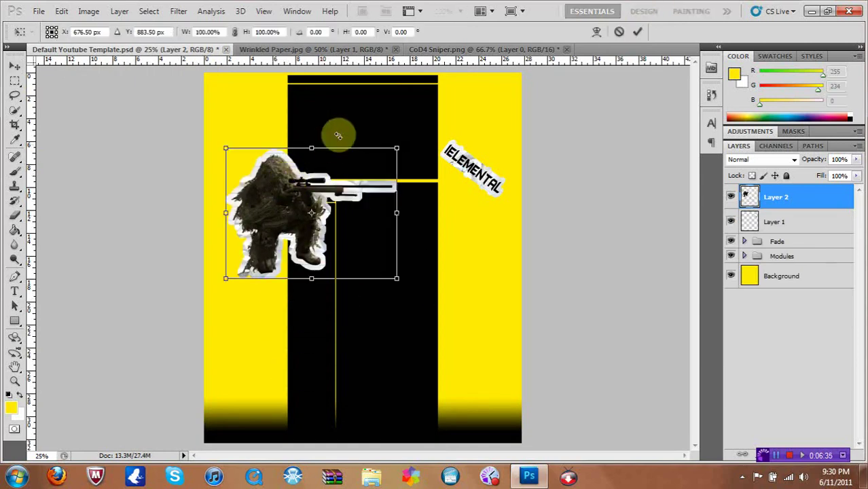
{"action": "left_click_drag", "start_coordinate": [397, 148], "coordinate": [314, 212]}
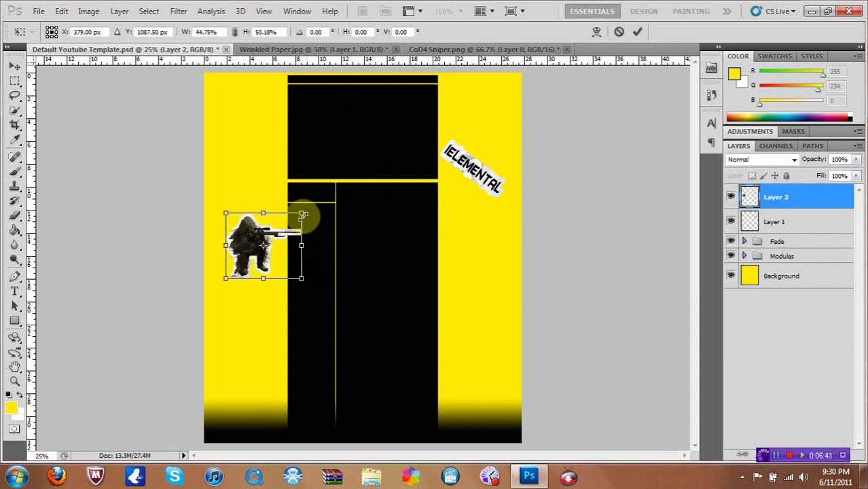
{"action": "left_click_drag", "start_coordinate": [300, 219], "coordinate": [304, 245]}
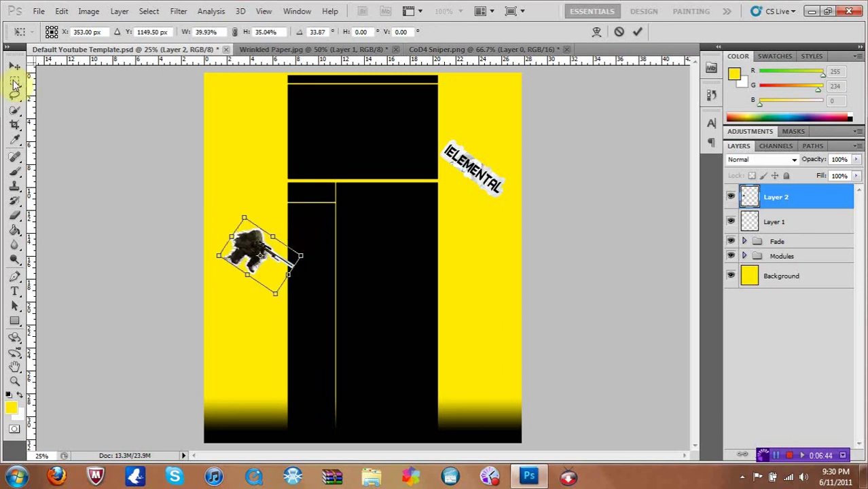
{"action": "left_click", "coordinate": [12, 67]}
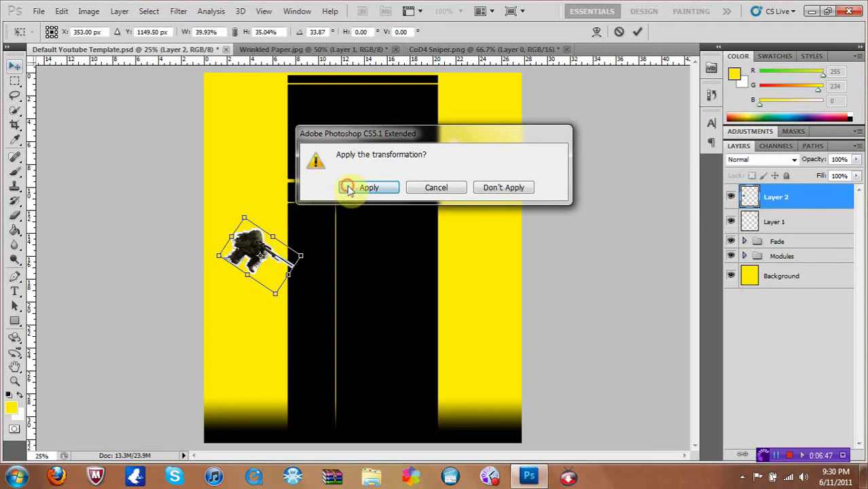
{"action": "key", "text": "Return"}
Step: Place the sniper in the top-left yellow area with Layer 2 below the Modules group
{"action": "left_click_drag", "start_coordinate": [252, 255], "coordinate": [268, 151]}
{"action": "left_click_drag", "start_coordinate": [747, 197], "coordinate": [763, 265]}
{"action": "mouse_move", "coordinate": [257, 145]}
{"action": "left_mouse_down"}
{"action": "mouse_move", "coordinate": [246, 146]}
{"action": "mouse_move", "coordinate": [259, 148]}
{"action": "left_mouse_up"}
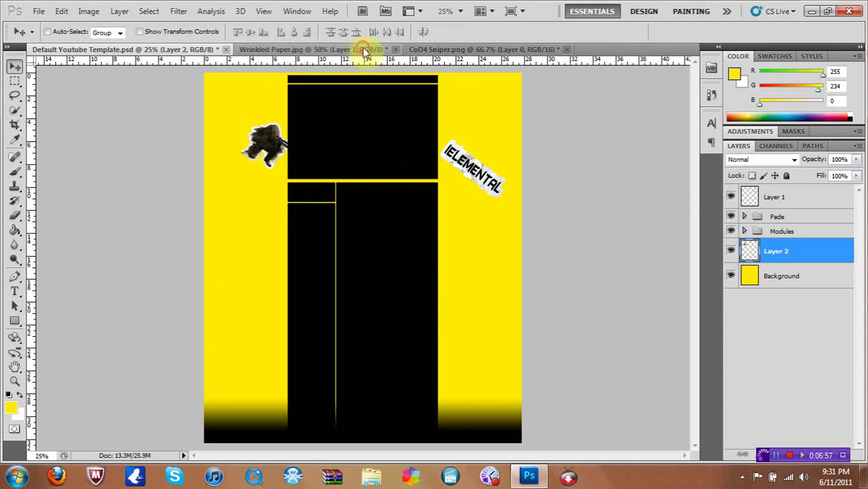
Step: Close Wrinkled Paper.jpg and CoD4 Sniper.png without saving changes
{"action": "left_click", "coordinate": [392, 50]}
{"action": "left_click", "coordinate": [396, 49]}
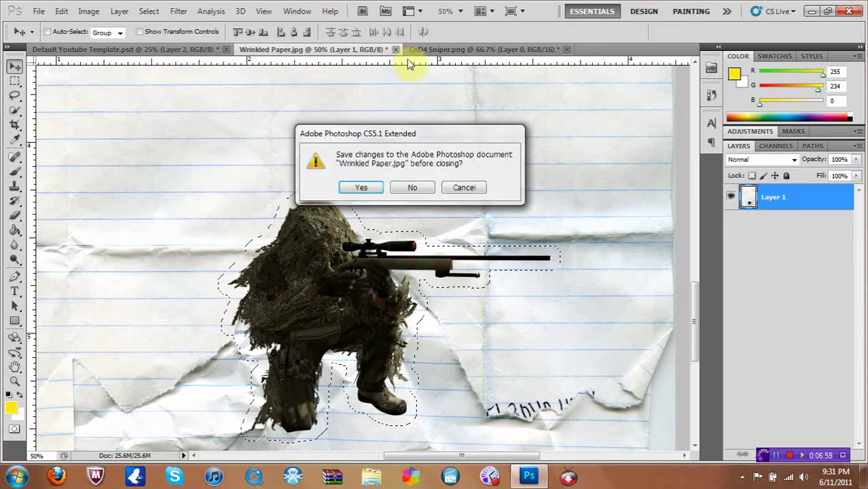
{"action": "key", "text": "Escape"}
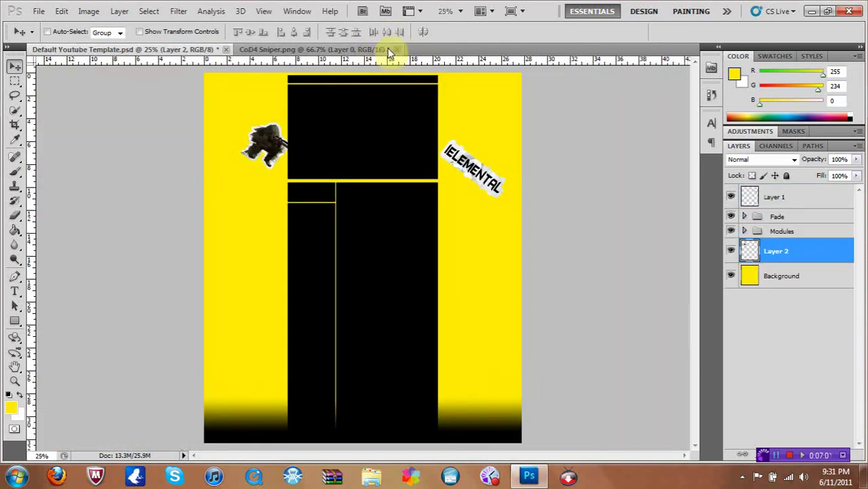
{"action": "left_click", "coordinate": [397, 49]}
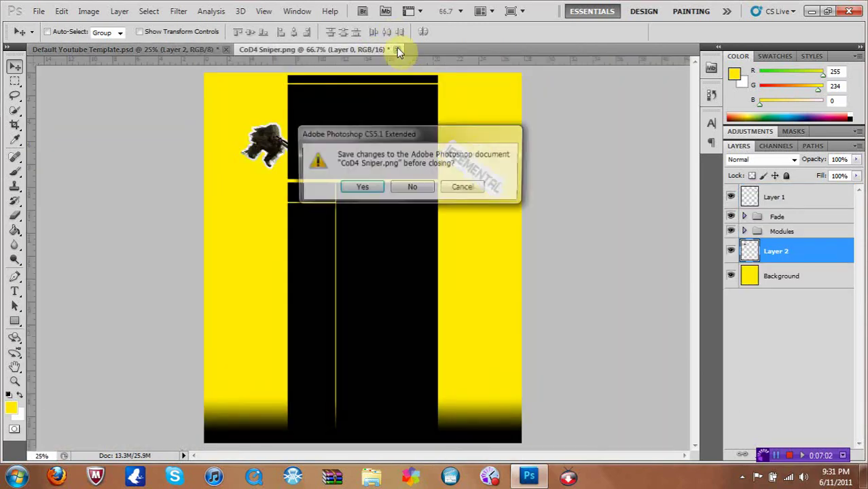
{"action": "left_click", "coordinate": [412, 186]}
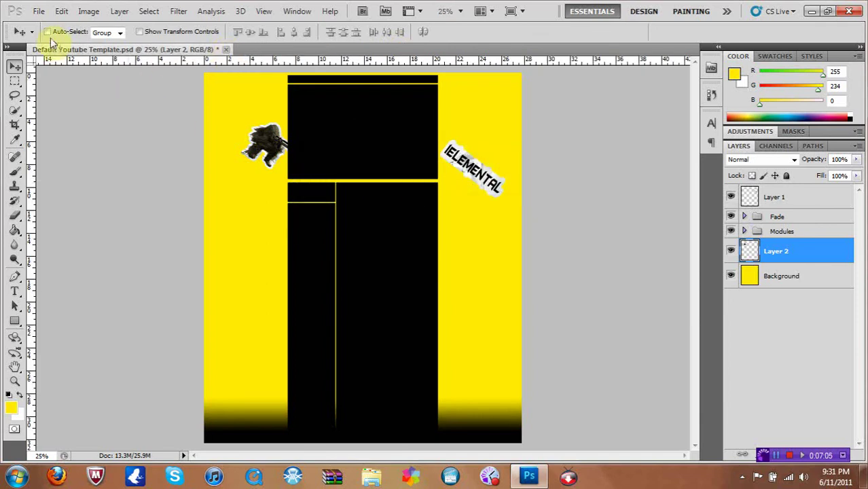
Step: Browse the Desktop in the Open dialog, then cancel without opening a file
{"action": "left_click", "coordinate": [39, 10]}
{"action": "left_click", "coordinate": [51, 27]}
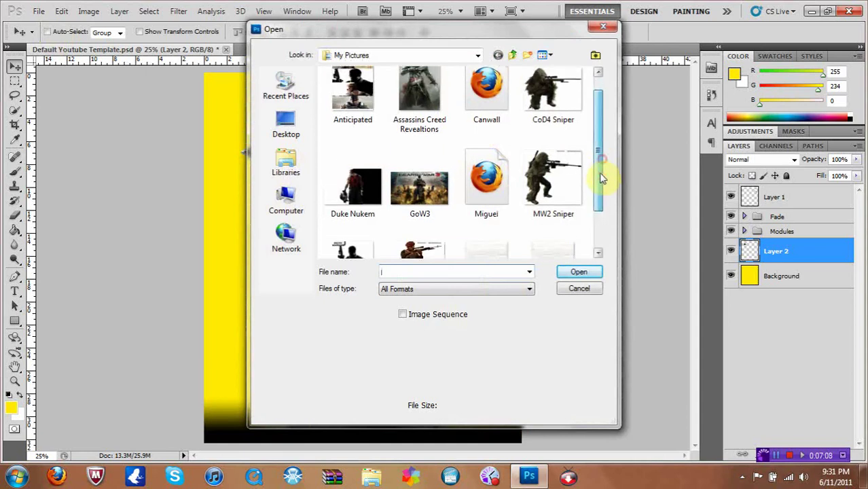
{"action": "left_click", "coordinate": [305, 132]}
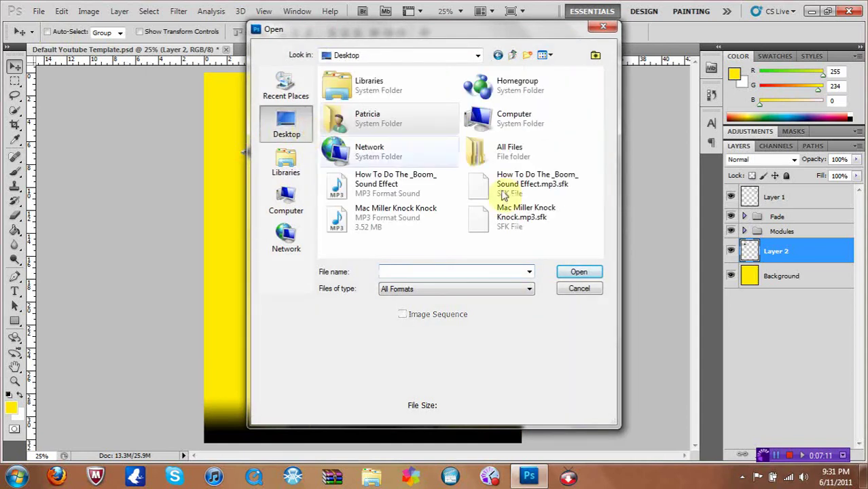
{"action": "left_click", "coordinate": [602, 26]}
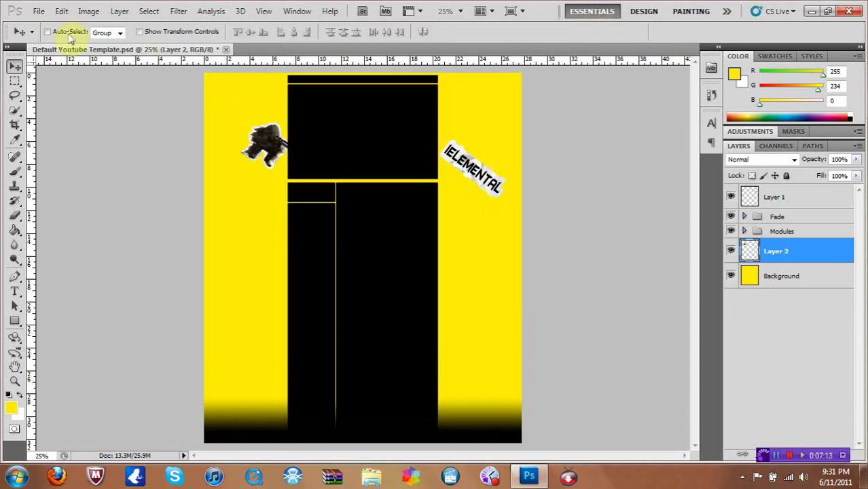
{"action": "left_click", "coordinate": [38, 11]}
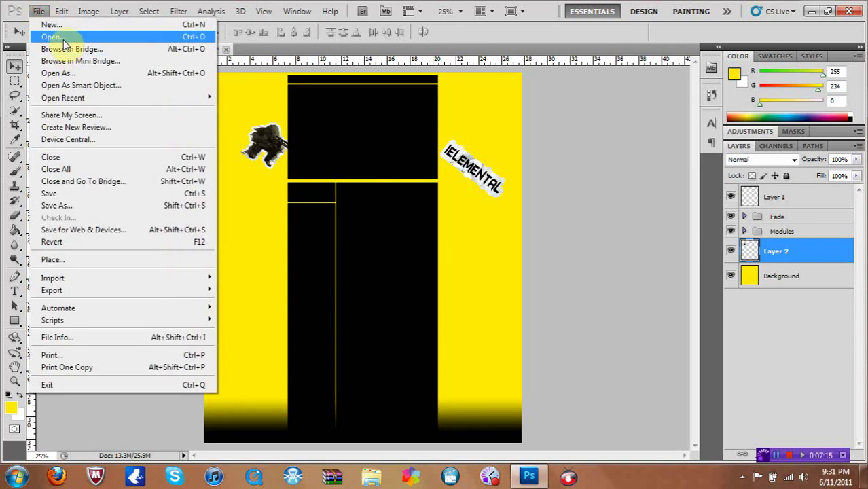
Step: Create a new white document with Width 500 and Height 100 pixels
{"action": "left_click", "coordinate": [58, 30]}
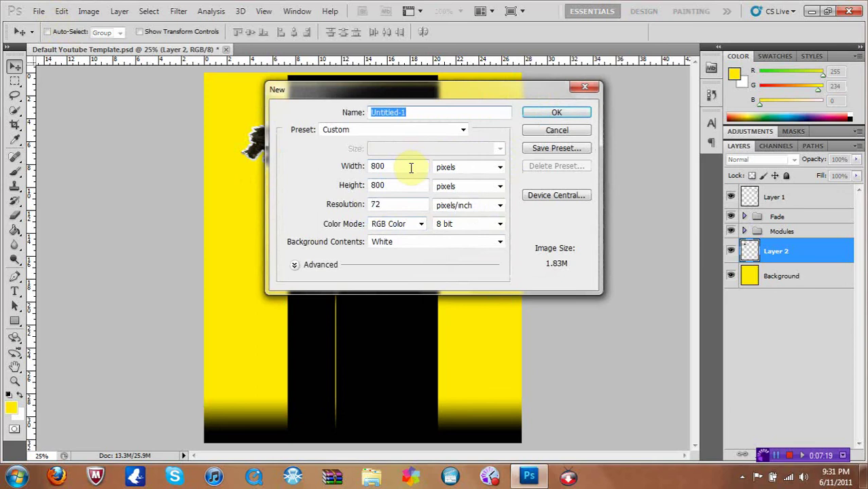
{"action": "left_click", "coordinate": [411, 167]}
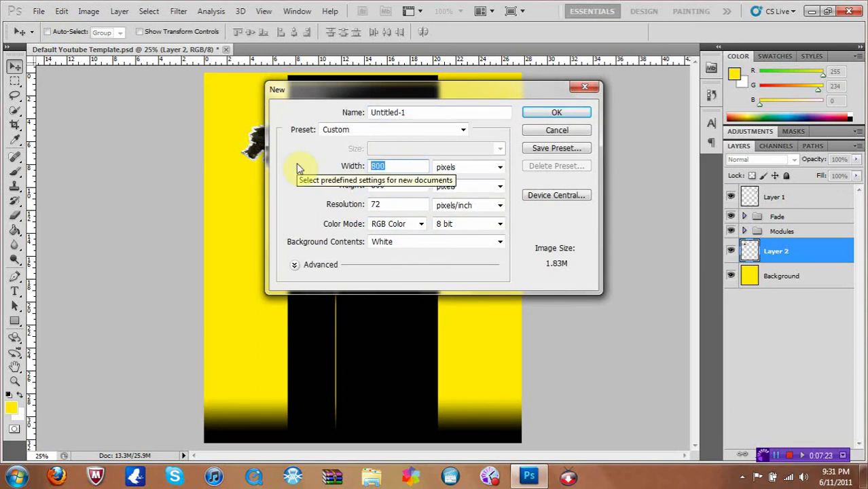
{"action": "left_click", "coordinate": [407, 185]}
{"action": "type", "text": "100"}
{"action": "left_click_drag", "start_coordinate": [375, 172], "coordinate": [324, 173]}
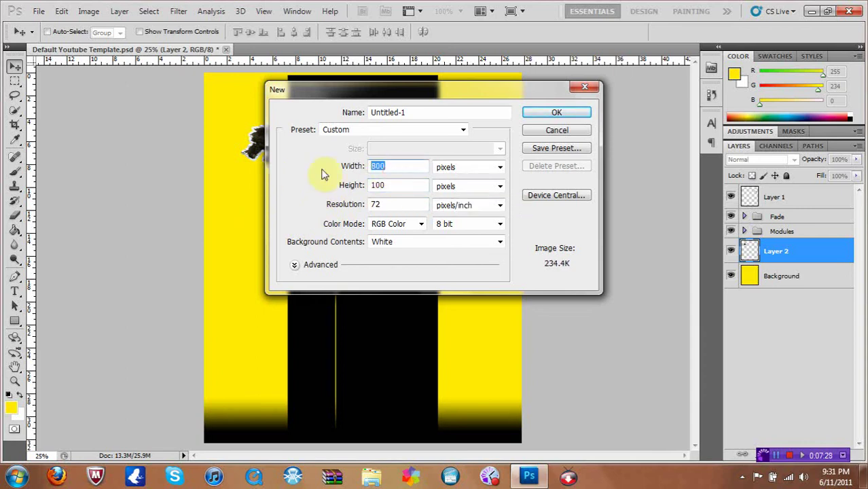
{"action": "type", "text": "500"}
{"action": "key", "text": "Return"}
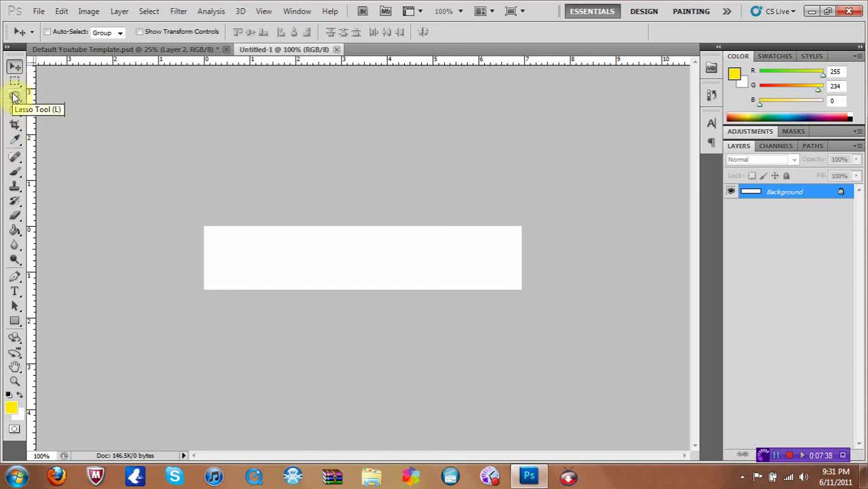
Step: Lasso the strip's top-left corner and apply content-aware fill to it twice
{"action": "left_click", "coordinate": [15, 96]}
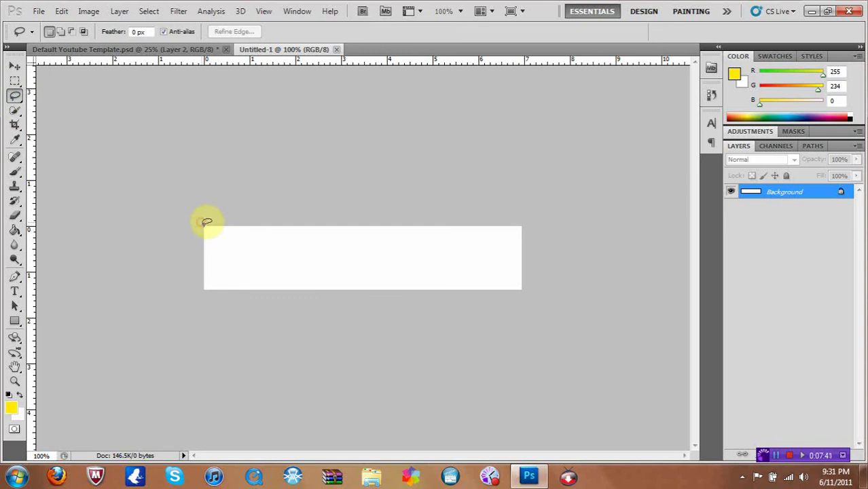
{"action": "left_click_drag", "start_coordinate": [208, 239], "coordinate": [185, 257]}
{"action": "key", "text": "shift+BackSpace"}
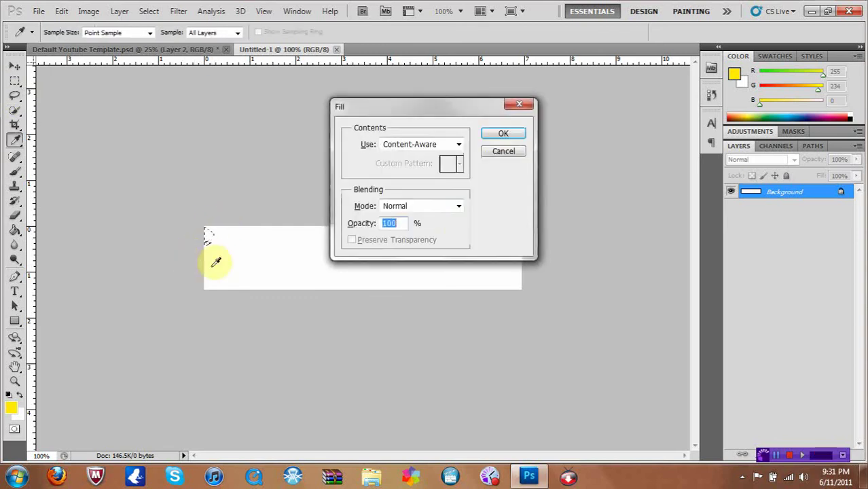
{"action": "left_click", "coordinate": [503, 134]}
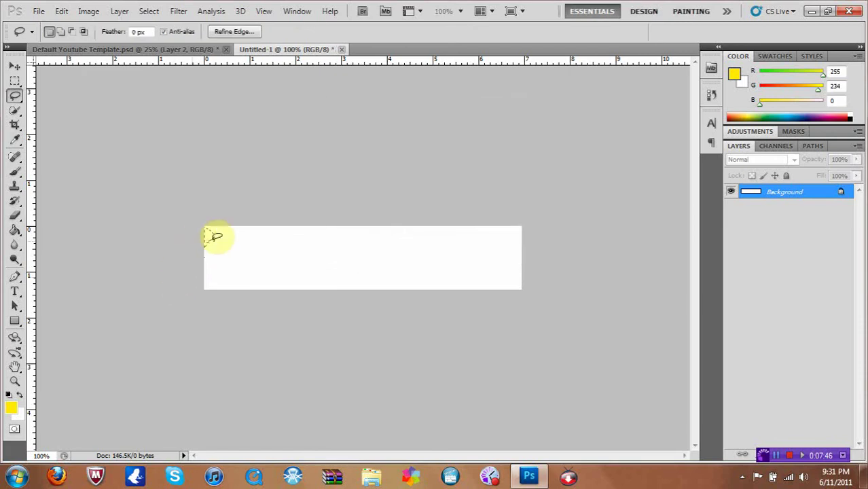
{"action": "key", "text": "shift+BackSpace"}
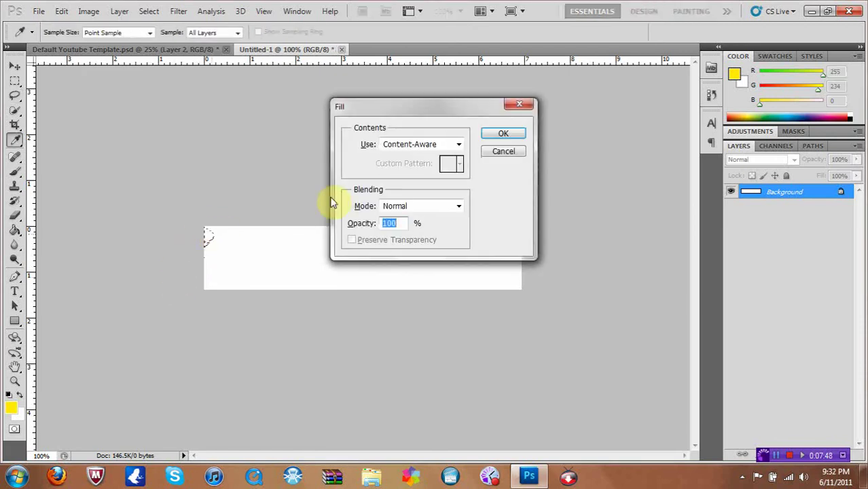
{"action": "left_click", "coordinate": [515, 133]}
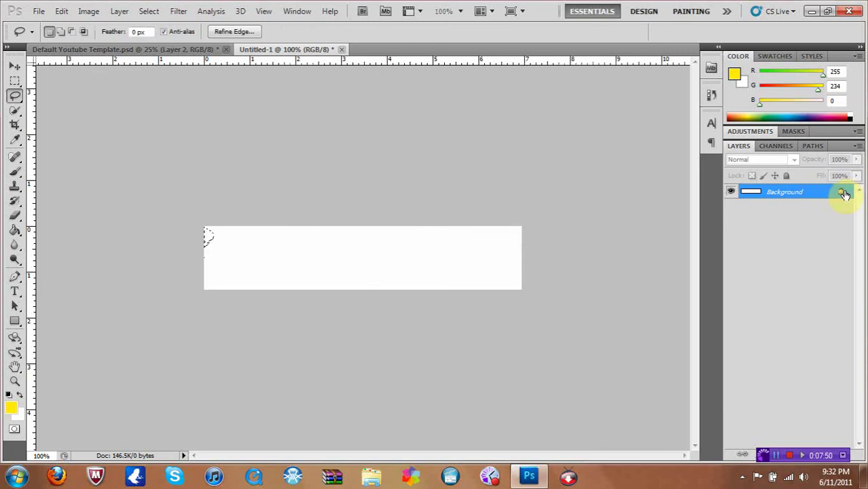
Step: Convert the Background to Layer 0 and cut ragged bites from the left edge
{"action": "double_click", "coordinate": [846, 192]}
{"action": "left_click", "coordinate": [533, 151]}
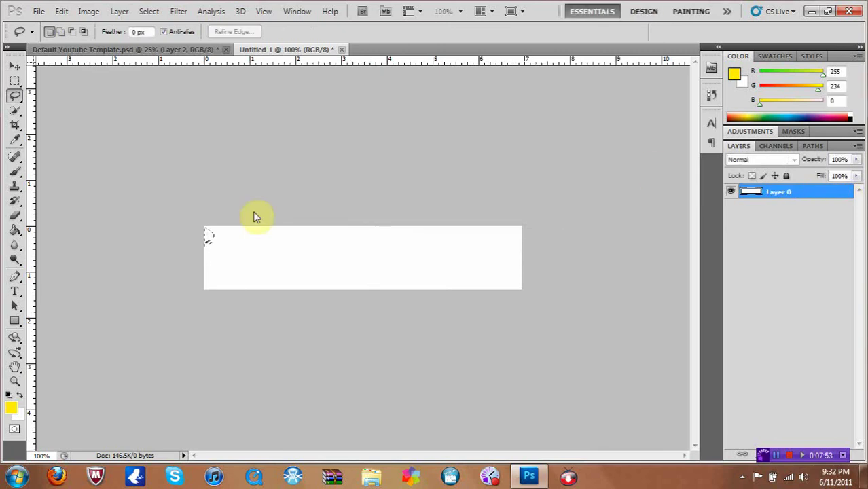
{"action": "left_click", "coordinate": [208, 218]}
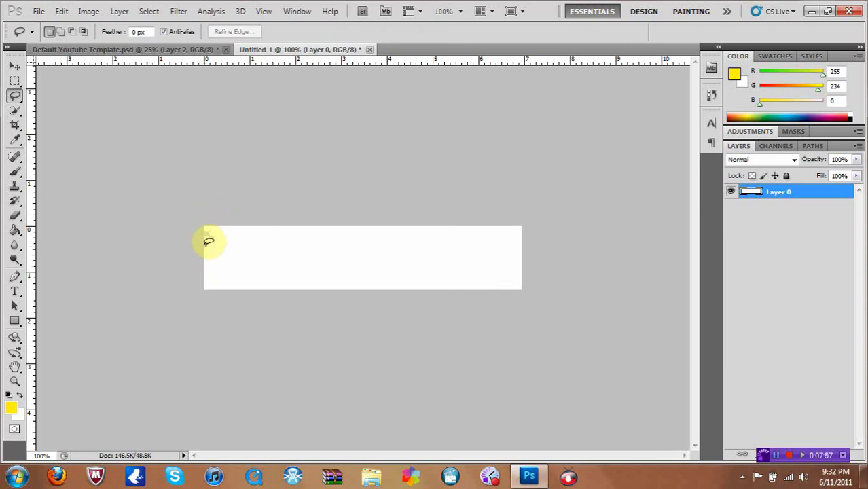
{"action": "mouse_move", "coordinate": [207, 241]}
{"action": "left_mouse_down"}
{"action": "mouse_move", "coordinate": [217, 248]}
{"action": "mouse_move", "coordinate": [193, 279]}
{"action": "left_mouse_up"}
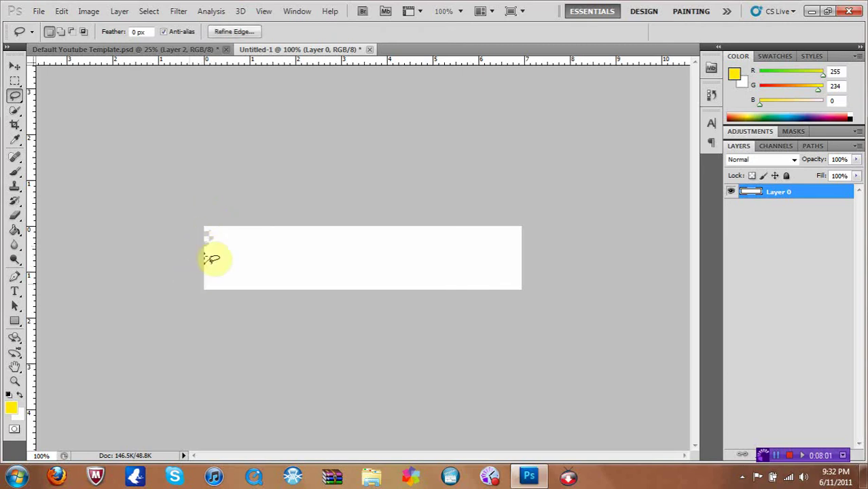
{"action": "key", "text": "Delete"}
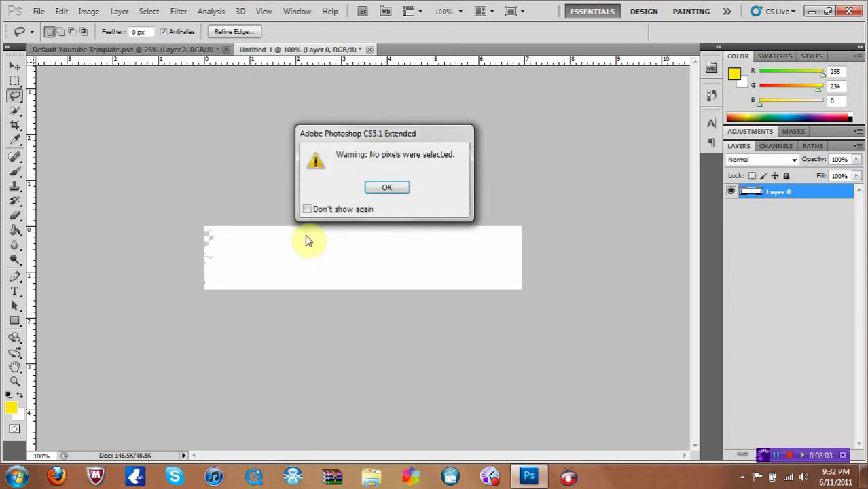
{"action": "left_click", "coordinate": [390, 187]}
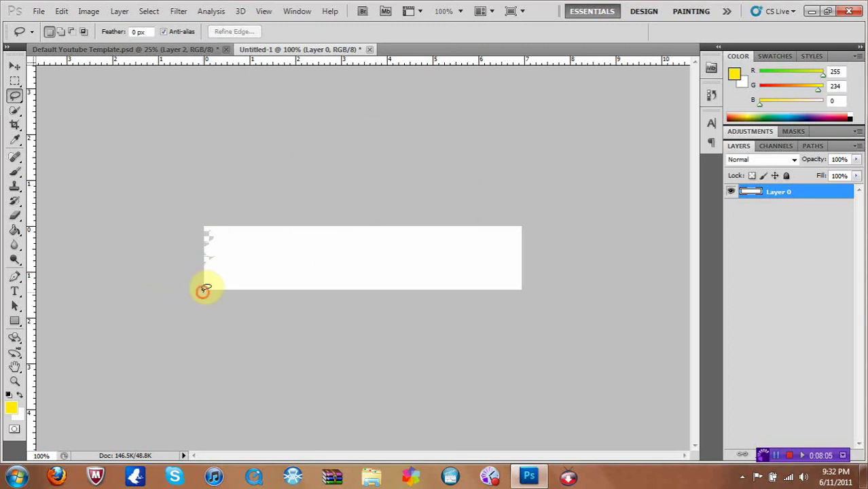
{"action": "mouse_move", "coordinate": [205, 290]}
{"action": "left_mouse_down"}
{"action": "mouse_move", "coordinate": [215, 279]}
{"action": "mouse_move", "coordinate": [192, 270]}
{"action": "left_mouse_up"}
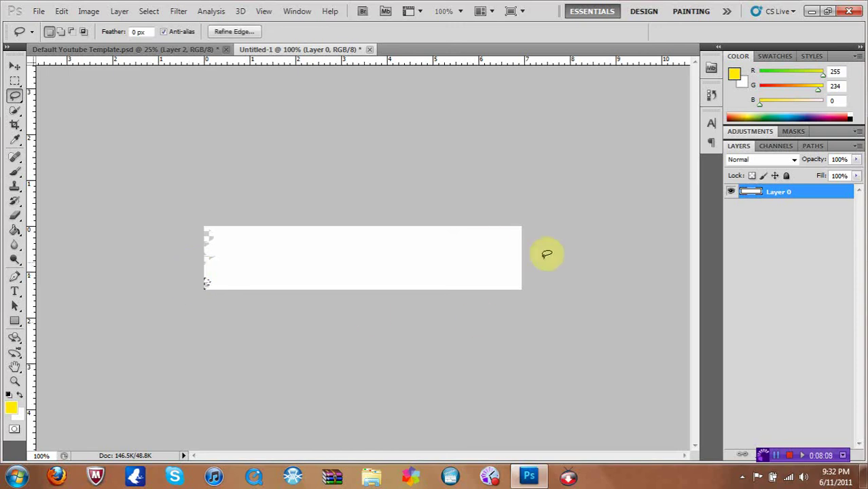
Step: Cut ragged pieces from the strip's top-right corner and right edge
{"action": "mouse_move", "coordinate": [519, 222]}
{"action": "left_mouse_down"}
{"action": "mouse_move", "coordinate": [491, 239]}
{"action": "mouse_move", "coordinate": [540, 246]}
{"action": "left_mouse_up"}
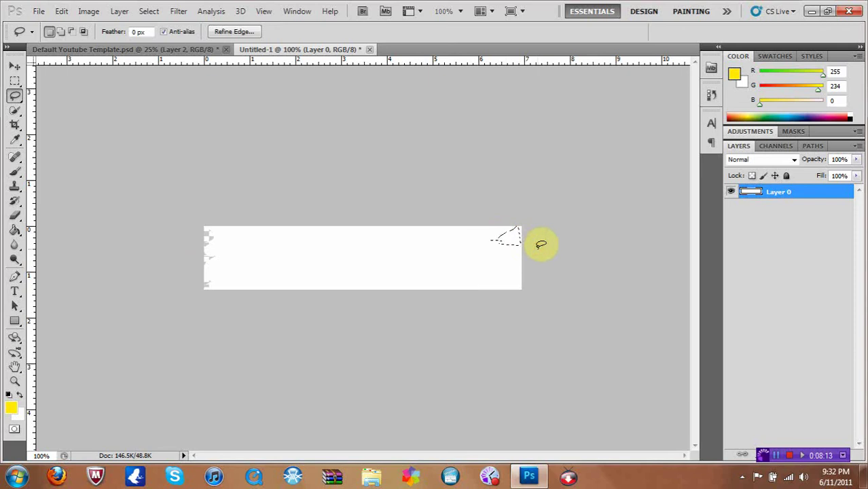
{"action": "key", "text": "Delete"}
{"action": "left_click", "coordinate": [531, 209]}
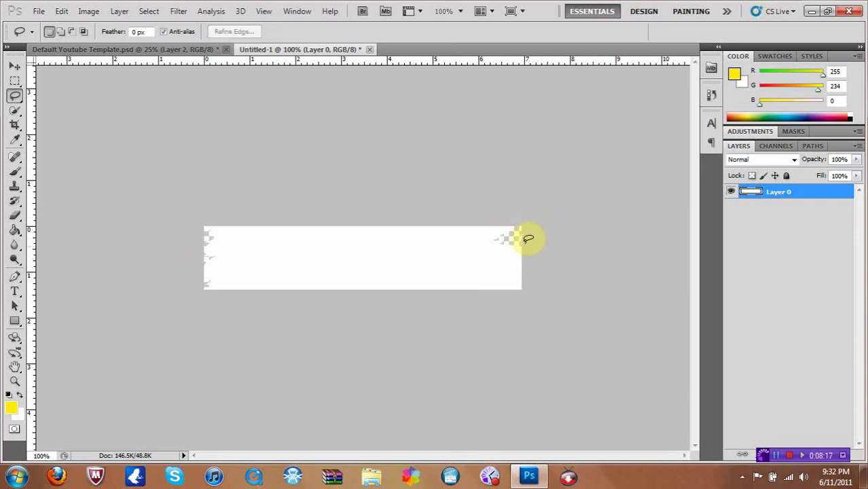
{"action": "mouse_move", "coordinate": [525, 252]}
{"action": "left_mouse_down"}
{"action": "mouse_move", "coordinate": [511, 254]}
{"action": "mouse_move", "coordinate": [539, 278]}
{"action": "left_mouse_up"}
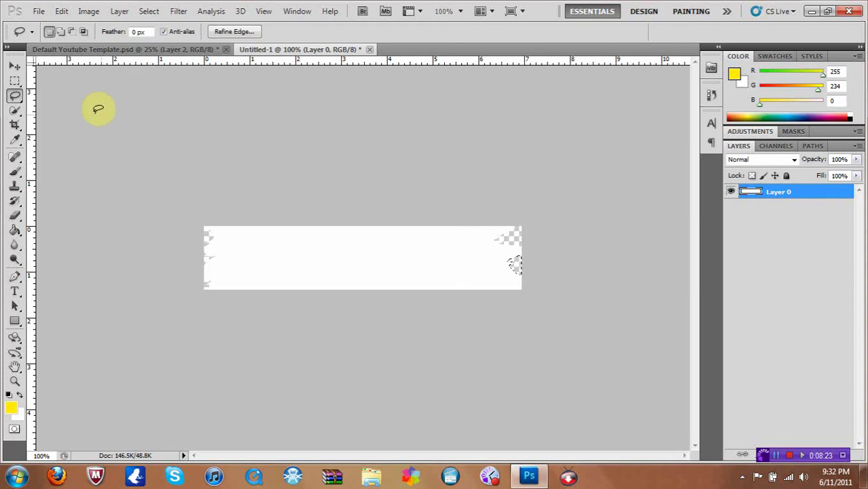
{"action": "left_click", "coordinate": [14, 68]}
{"action": "mouse_move", "coordinate": [357, 232]}
{"action": "left_mouse_down"}
{"action": "mouse_move", "coordinate": [349, 252]}
{"action": "mouse_move", "coordinate": [341, 214]}
{"action": "mouse_move", "coordinate": [353, 229]}
{"action": "left_mouse_up"}
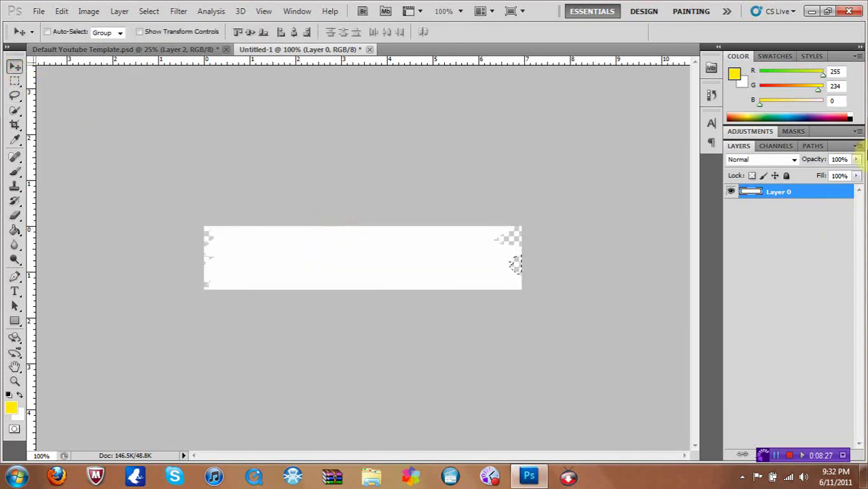
Step: Lower the torn white strip's layer opacity to 78%
{"action": "left_click", "coordinate": [860, 159]}
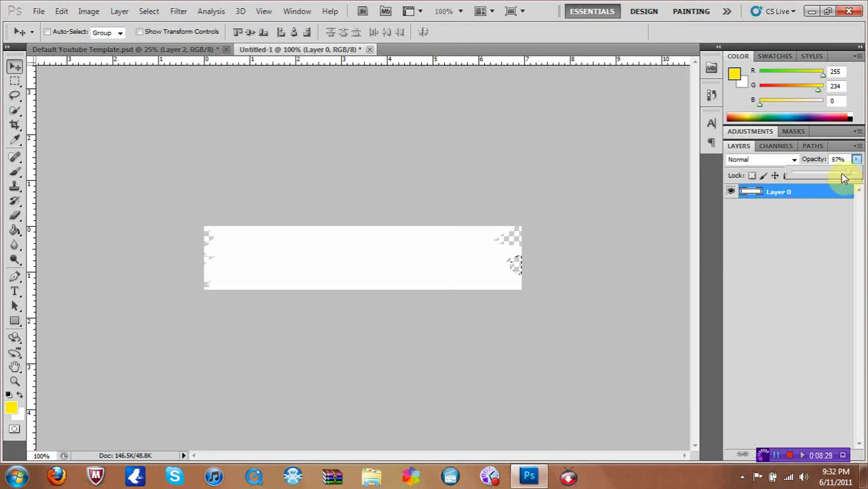
{"action": "mouse_move", "coordinate": [836, 174]}
{"action": "left_mouse_down"}
{"action": "mouse_move", "coordinate": [823, 175]}
{"action": "mouse_move", "coordinate": [836, 176]}
{"action": "left_mouse_up"}
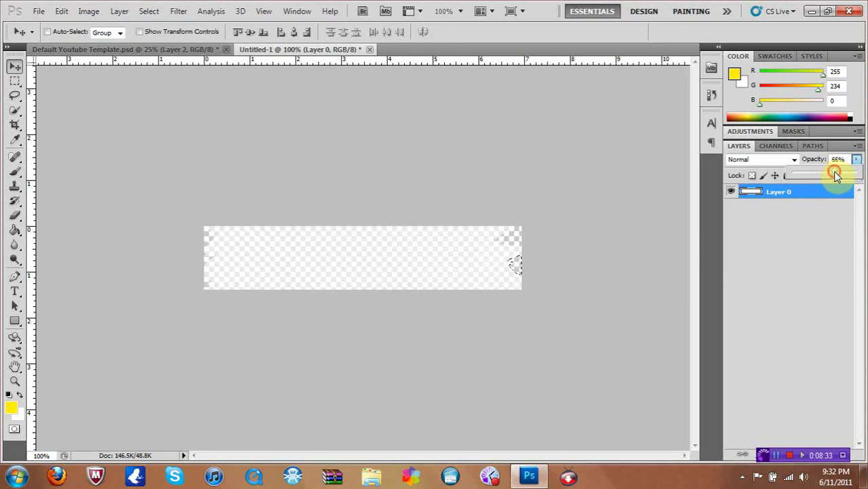
{"action": "left_click", "coordinate": [694, 231]}
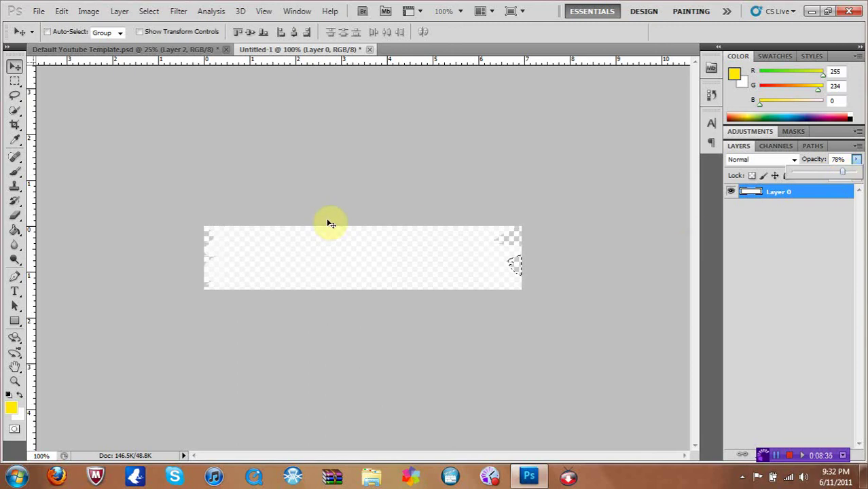
{"action": "left_click_drag", "start_coordinate": [326, 250], "coordinate": [385, 247]}
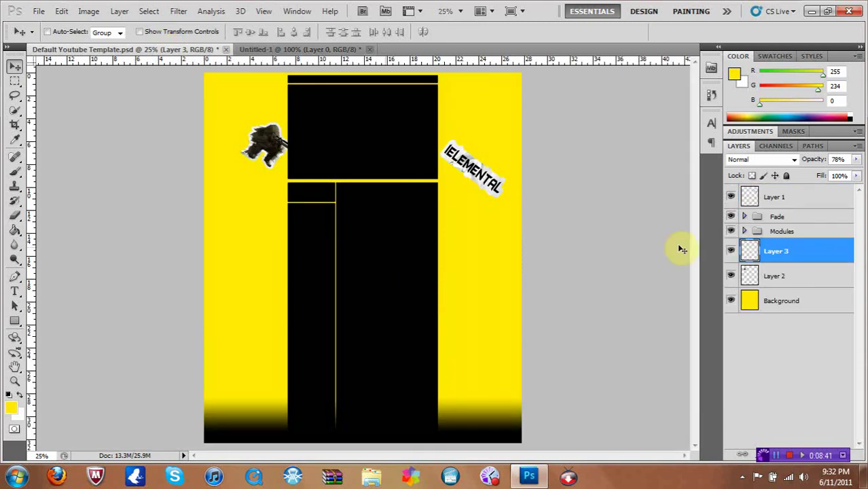
Step: Stack Layer 3 above Layer 1, move it up-left, and rotate it beside the IELEMENTAL cutout
{"action": "left_click_drag", "start_coordinate": [797, 259], "coordinate": [771, 193]}
{"action": "left_click", "coordinate": [328, 409]}
{"action": "left_click_drag", "start_coordinate": [421, 251], "coordinate": [372, 244]}
{"action": "key", "text": "ctrl+t"}
{"action": "left_click", "coordinate": [14, 69]}
{"action": "left_click", "coordinate": [369, 188]}
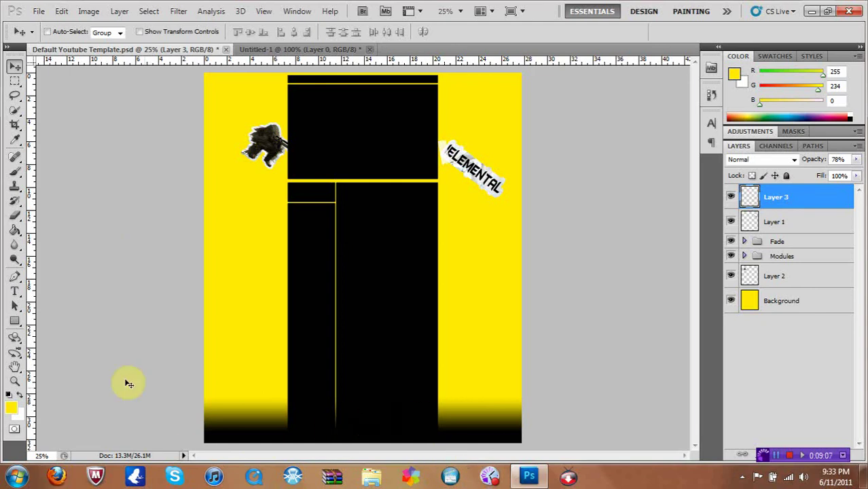
Step: Copy the torn strip in as Layer 4, shrink it to a third, and rotate it to the cutout's angle
{"action": "left_click", "coordinate": [271, 51]}
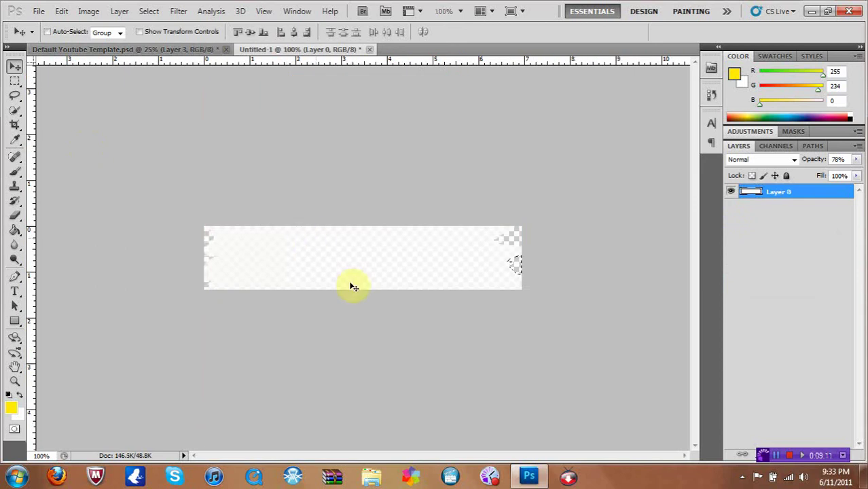
{"action": "left_click_drag", "start_coordinate": [156, 49], "coordinate": [423, 227]}
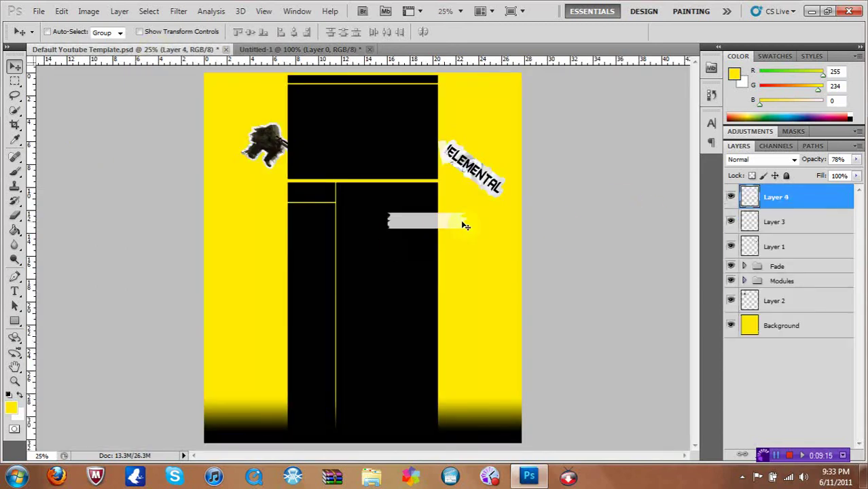
{"action": "key", "text": "ctrl+t"}
{"action": "left_click_drag", "start_coordinate": [466, 215], "coordinate": [414, 224]}
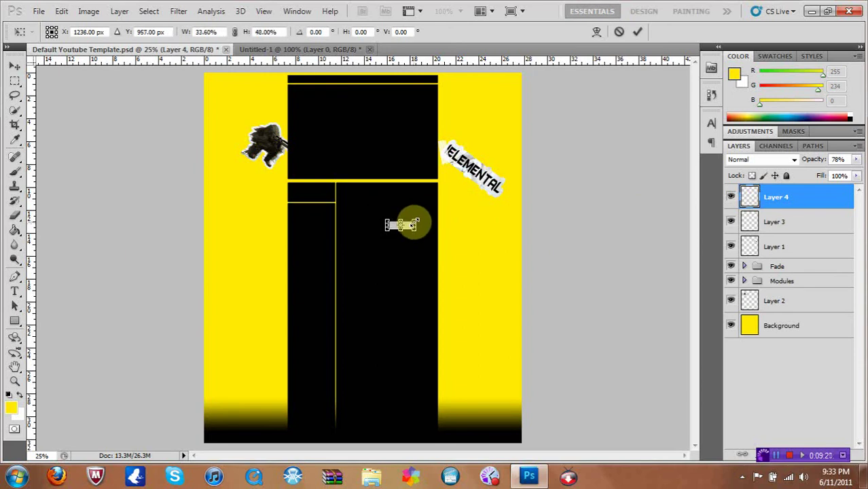
{"action": "left_click_drag", "start_coordinate": [423, 207], "coordinate": [426, 260]}
{"action": "left_click", "coordinate": [14, 66]}
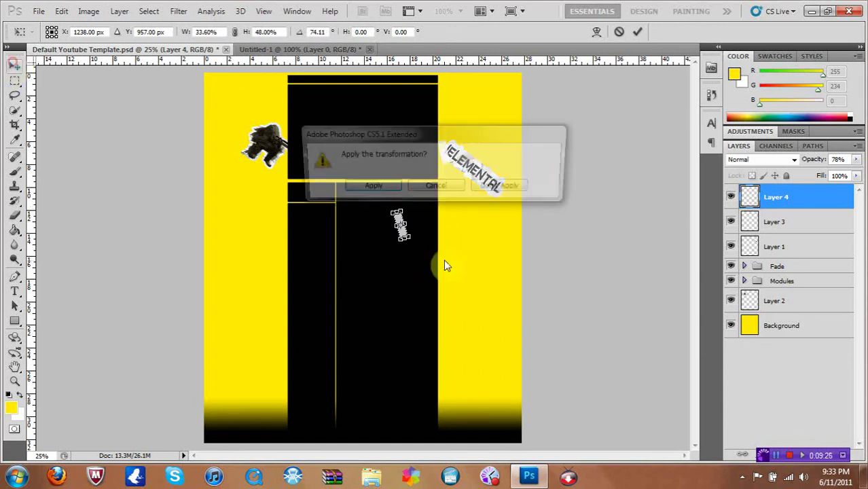
{"action": "left_click", "coordinate": [375, 188]}
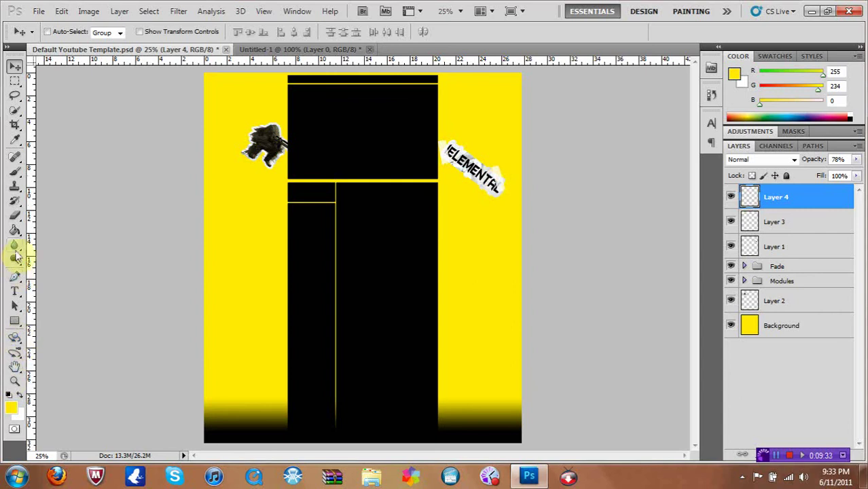
{"action": "left_click", "coordinate": [14, 380]}
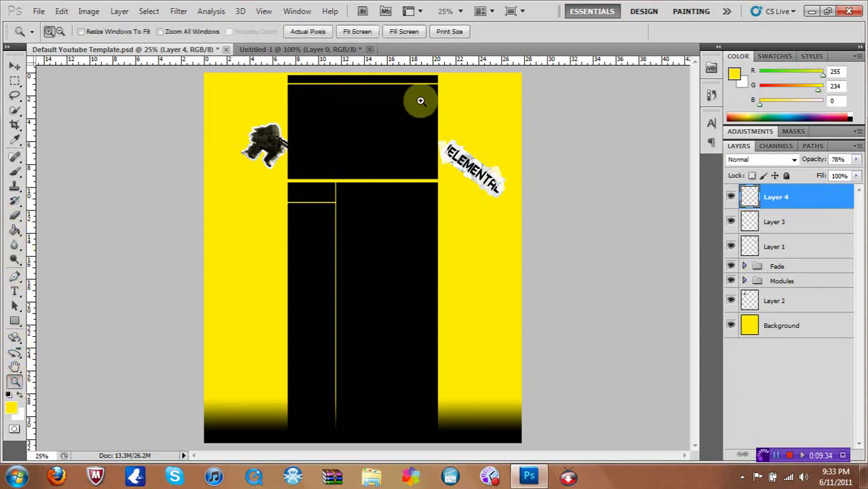
{"action": "left_click", "coordinate": [474, 163]}
{"action": "left_click", "coordinate": [473, 163]}
{"action": "left_click", "coordinate": [473, 163]}
{"action": "left_click", "coordinate": [474, 163]}
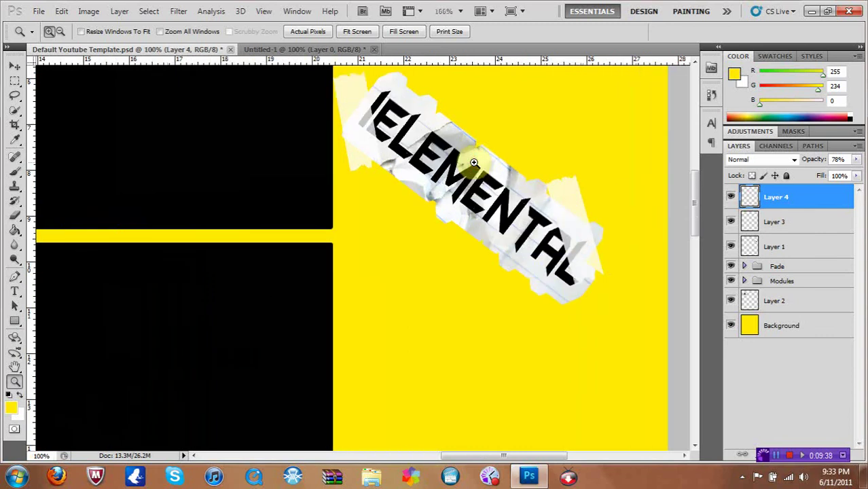
{"action": "scroll", "coordinate": [695, 193], "scroll_direction": "up", "scroll_amount": 3}
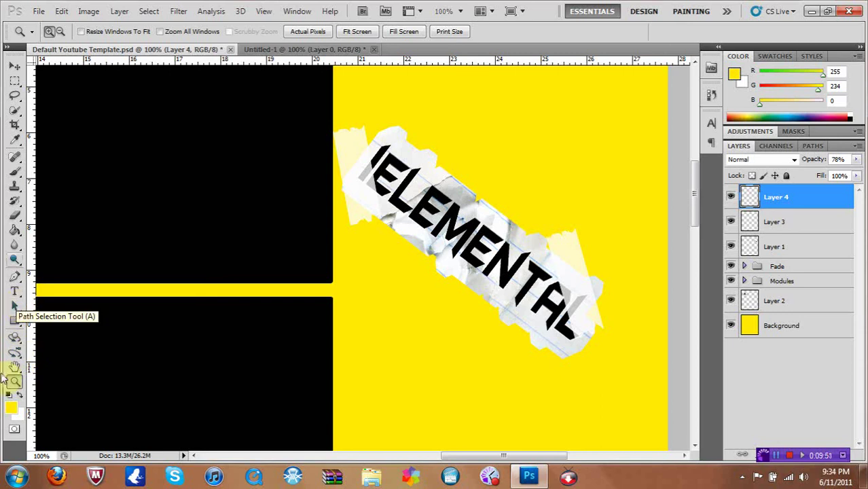
{"action": "left_click", "coordinate": [364, 36]}
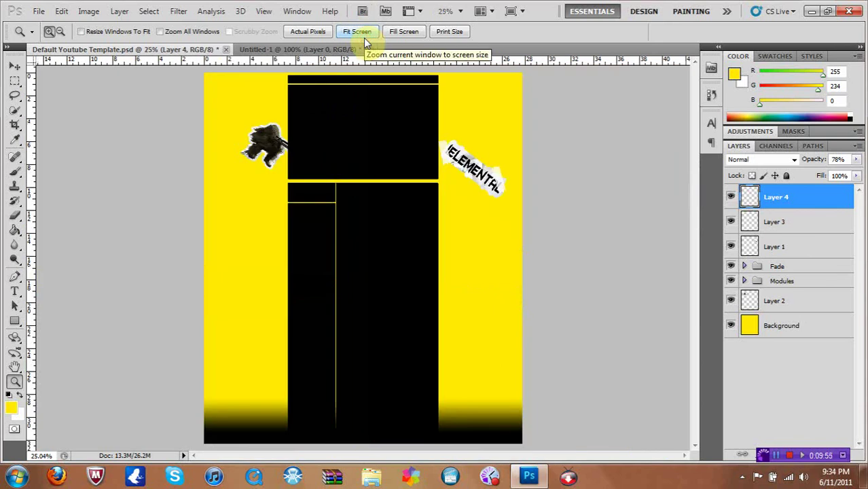